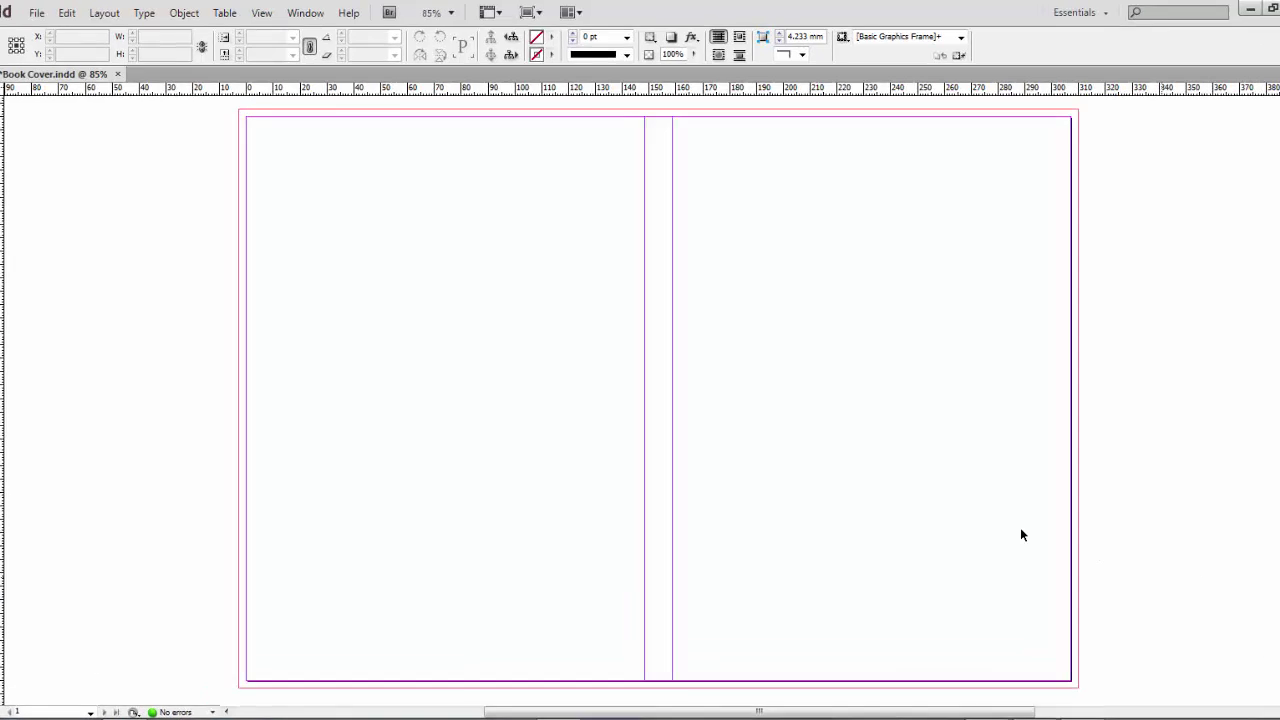
# - Show the Tools panel as a floating single-column panel beside the spread
pyautogui.click(352, 22)
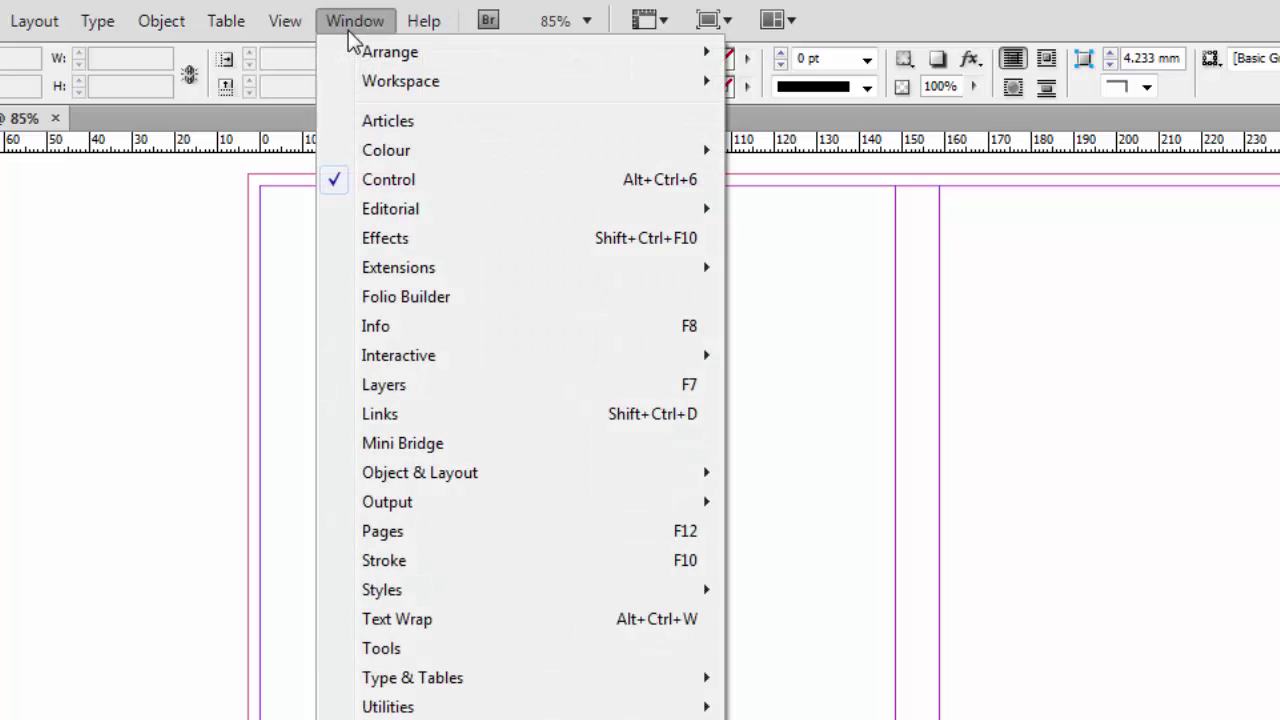
pyautogui.click(418, 662)
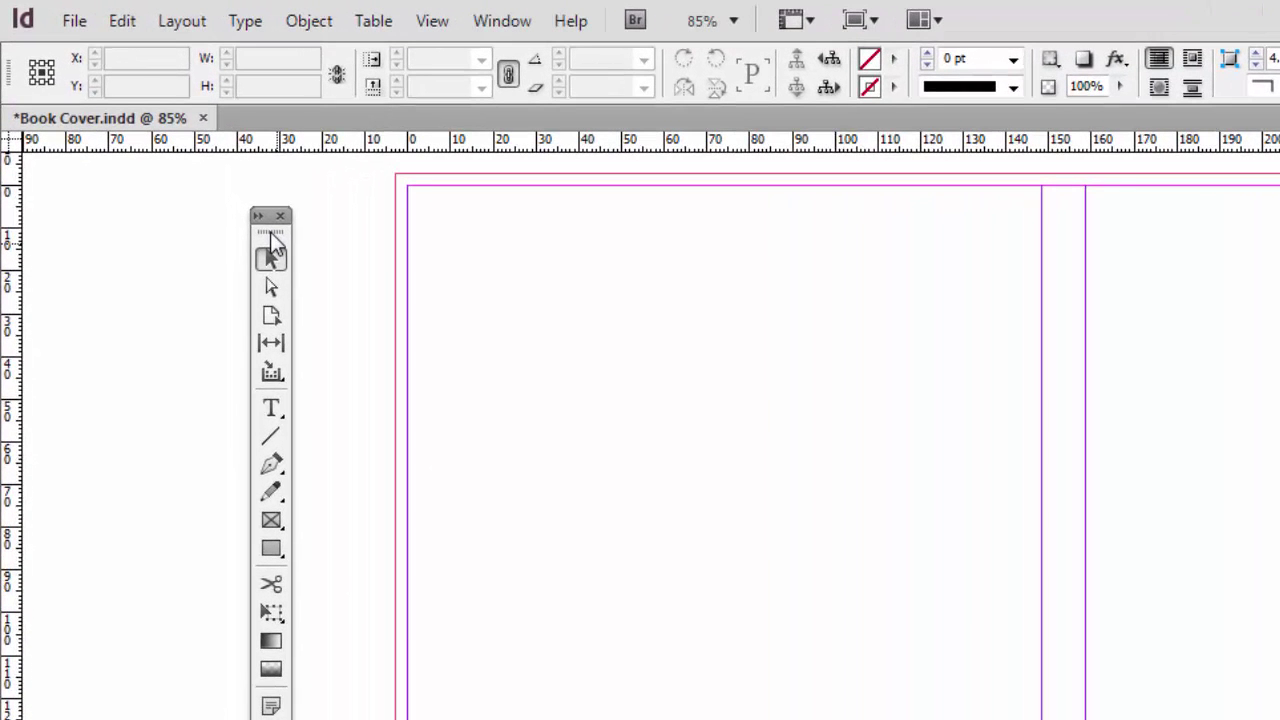
pyautogui.moveTo(273, 245); pyautogui.dragTo(269, 203)
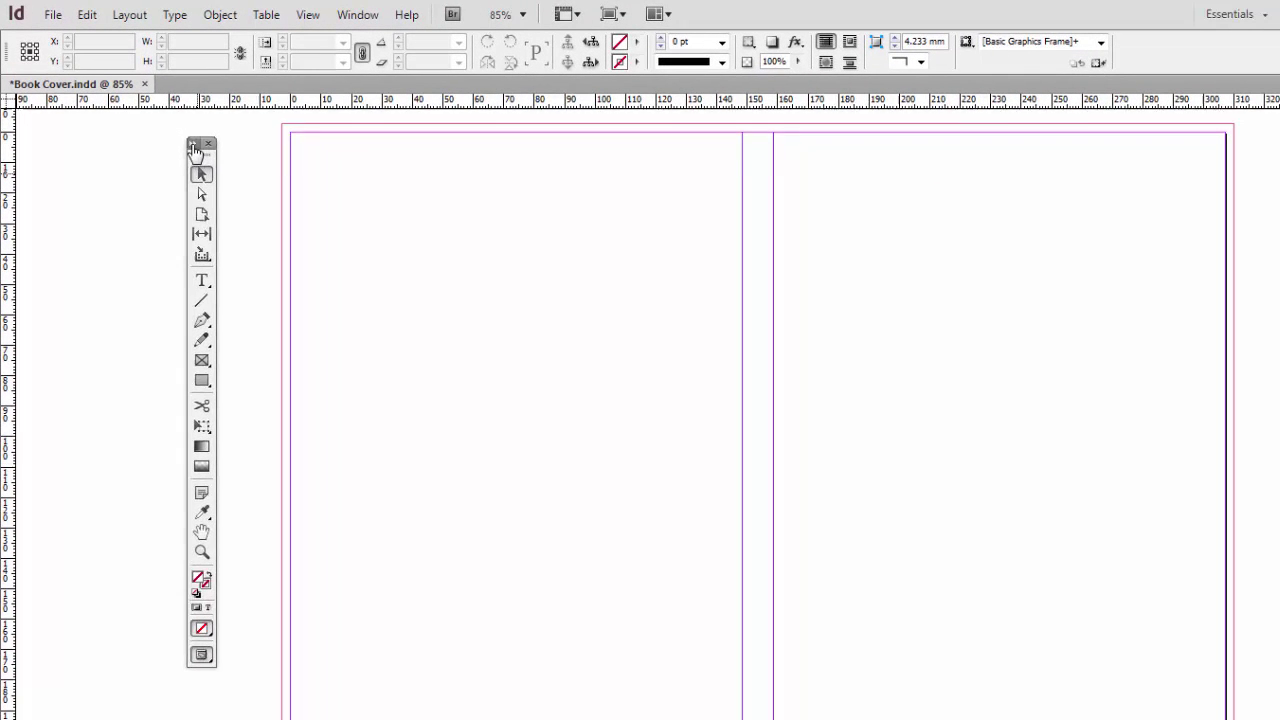
pyautogui.click(195, 146)
pyautogui.click(194, 158)
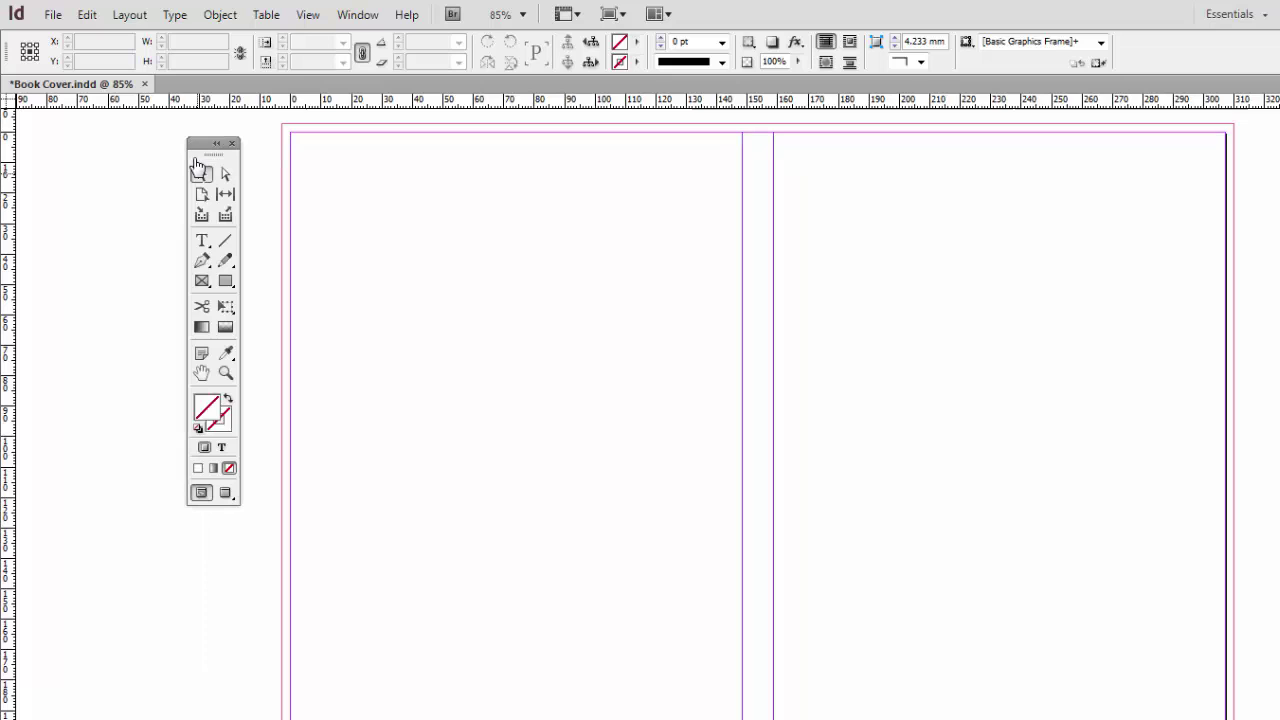
pyautogui.click(216, 144)
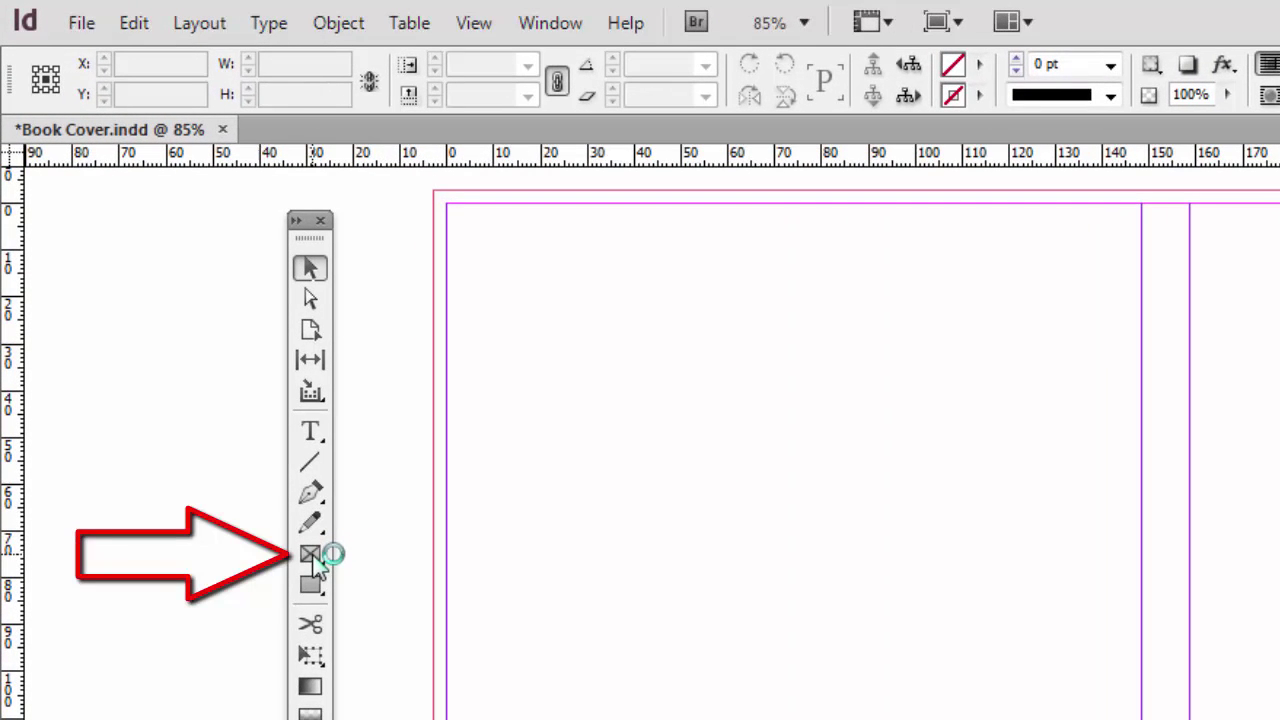
# - Draw a rectangle image frame over the right page, 151.5 mm wide from the spine and 216 mm tall
pyautogui.click(311, 555)
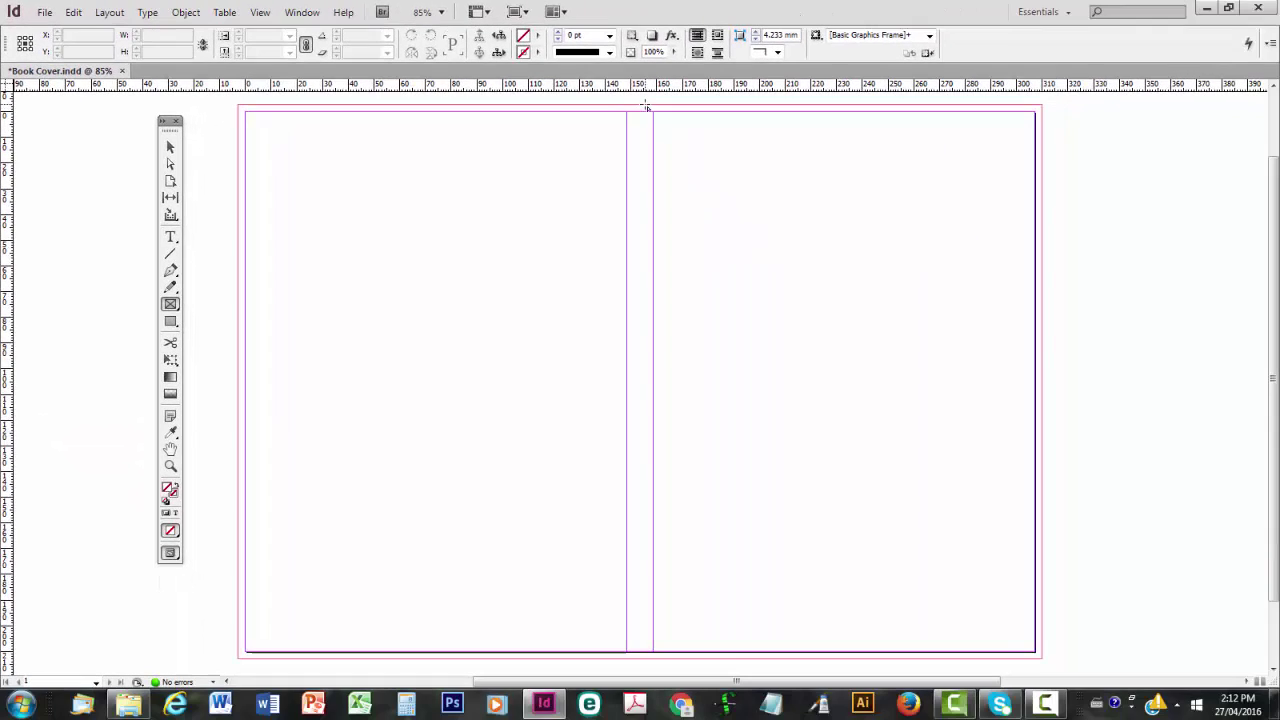
pyautogui.moveTo(645, 104)
pyautogui.mouseDown()
pyautogui.moveTo(860, 494)
pyautogui.moveTo(953, 604)
pyautogui.moveTo(1006, 623)
pyautogui.moveTo(1043, 657)
pyautogui.mouseUp()
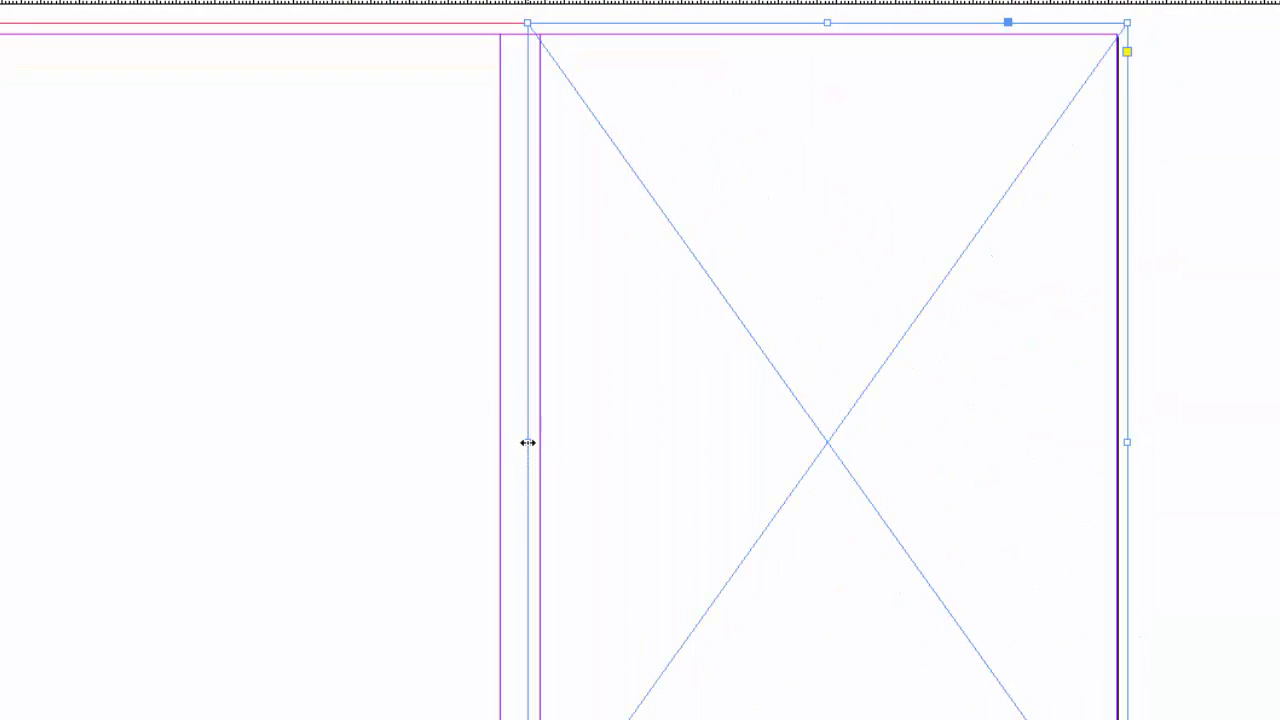
pyautogui.moveTo(528, 442); pyautogui.dragTo(567, 420)
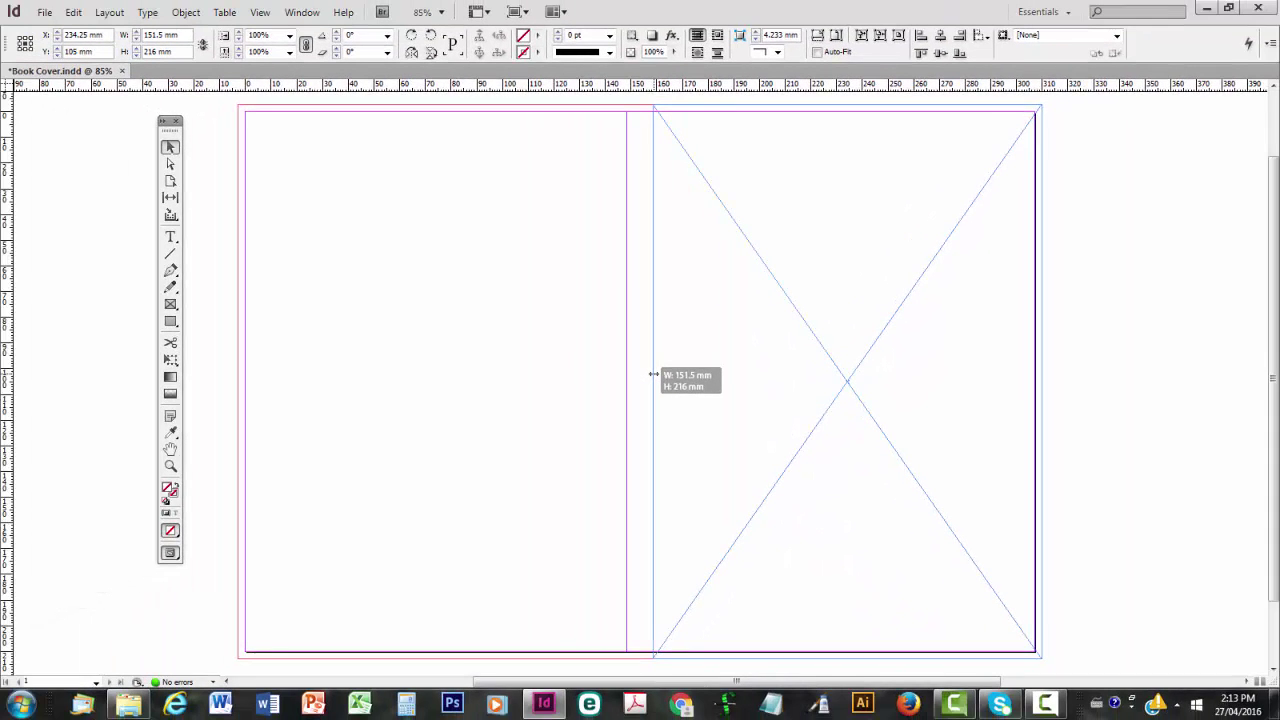
pyautogui.moveTo(654, 374); pyautogui.dragTo(654, 374)
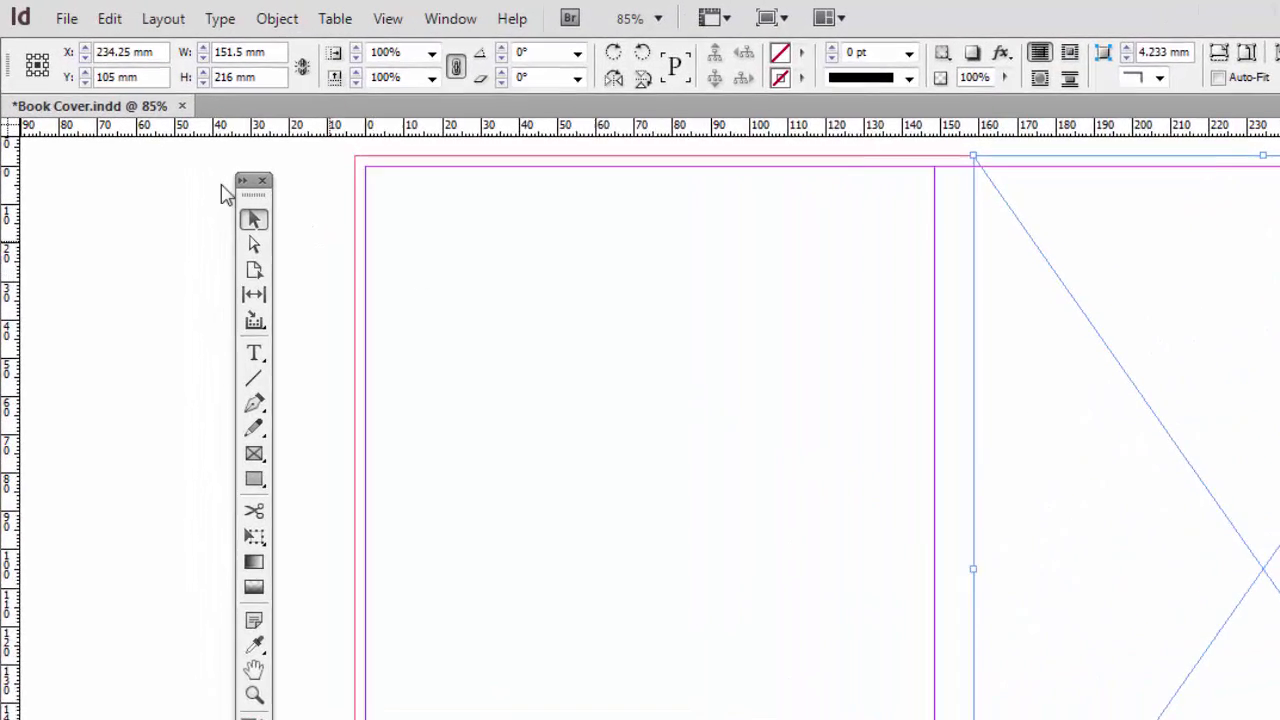
# - Place the image Bondi Lifeguard@300ppi-CMYK-cropped into the front-cover frame
pyautogui.click(66, 18)
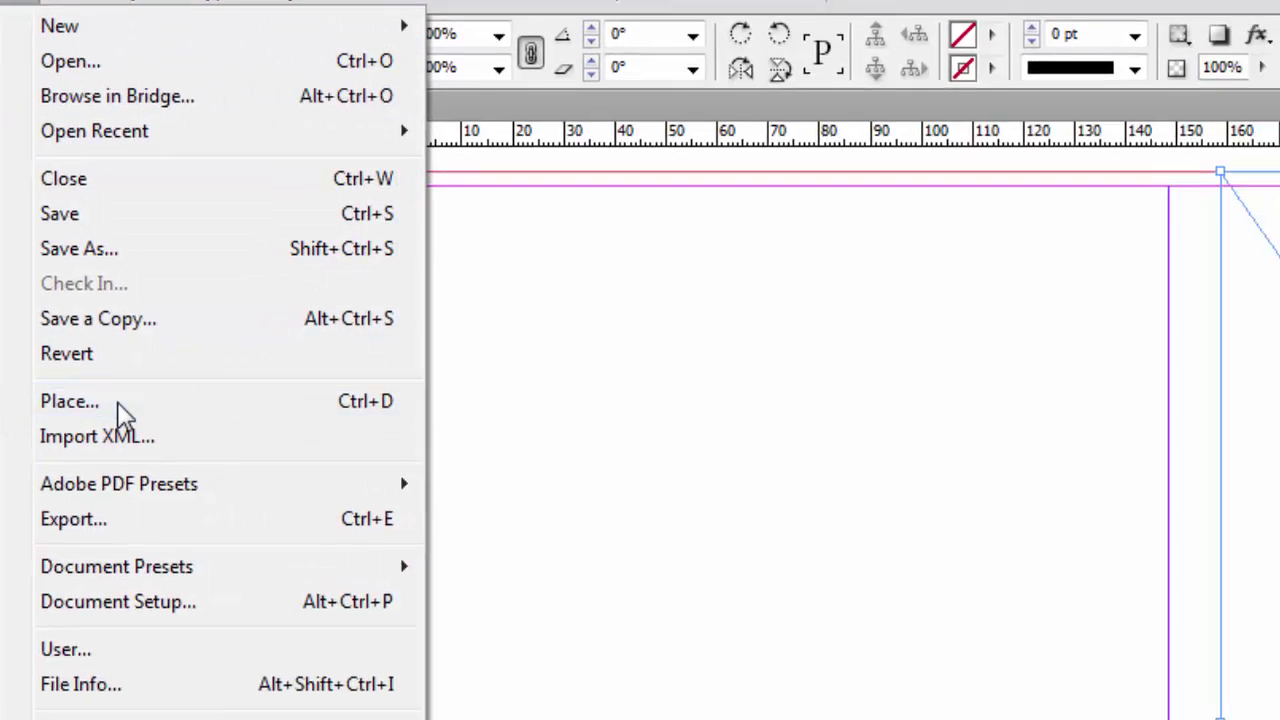
pyautogui.click(213, 478)
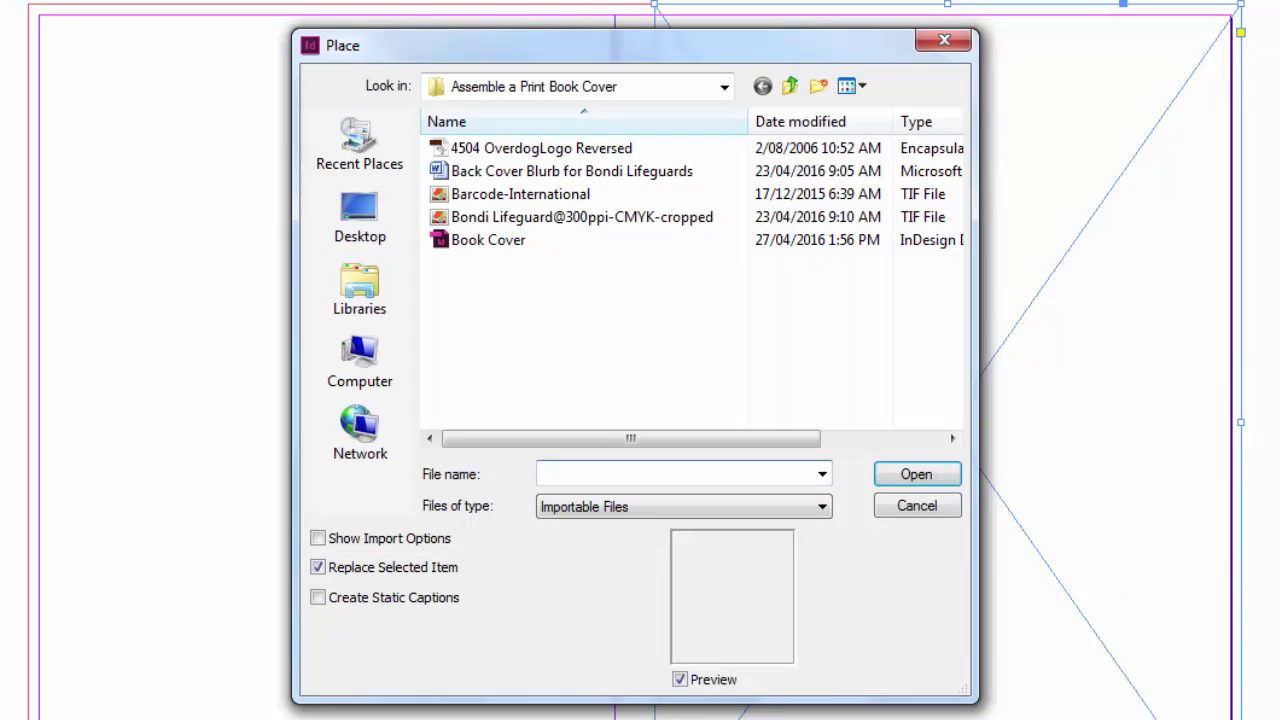
pyautogui.click(531, 222)
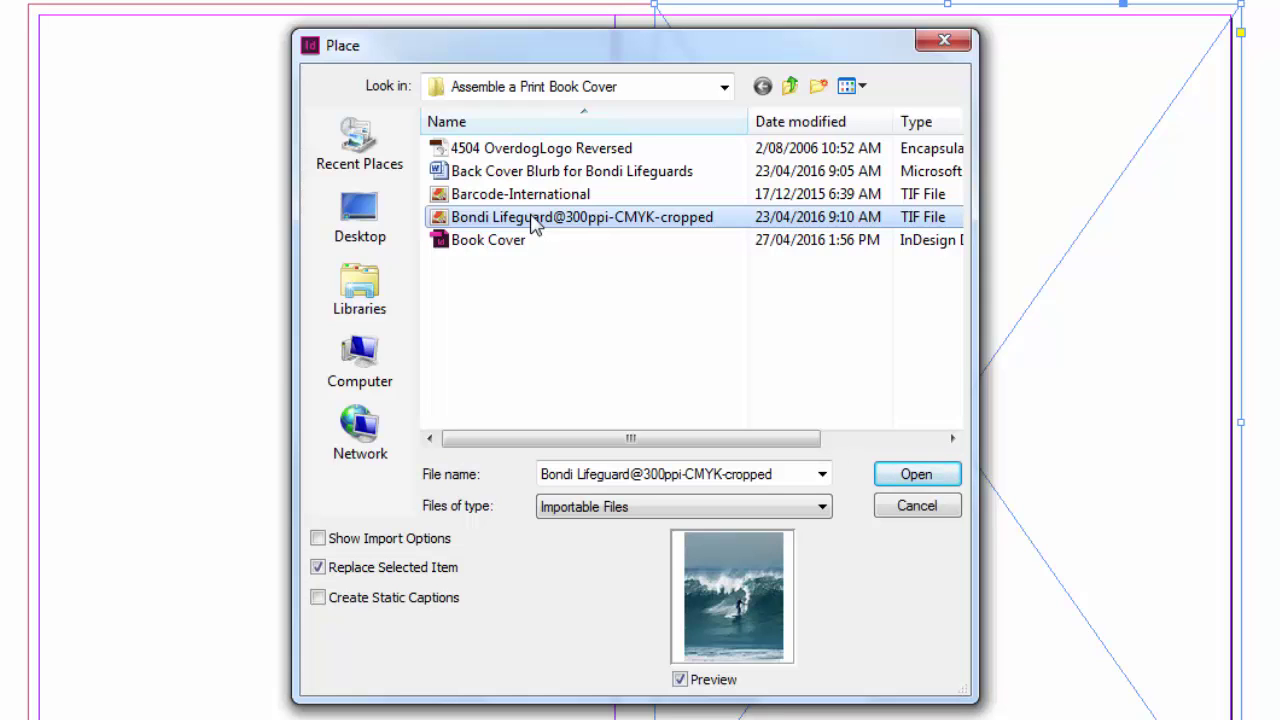
pyautogui.click(940, 476)
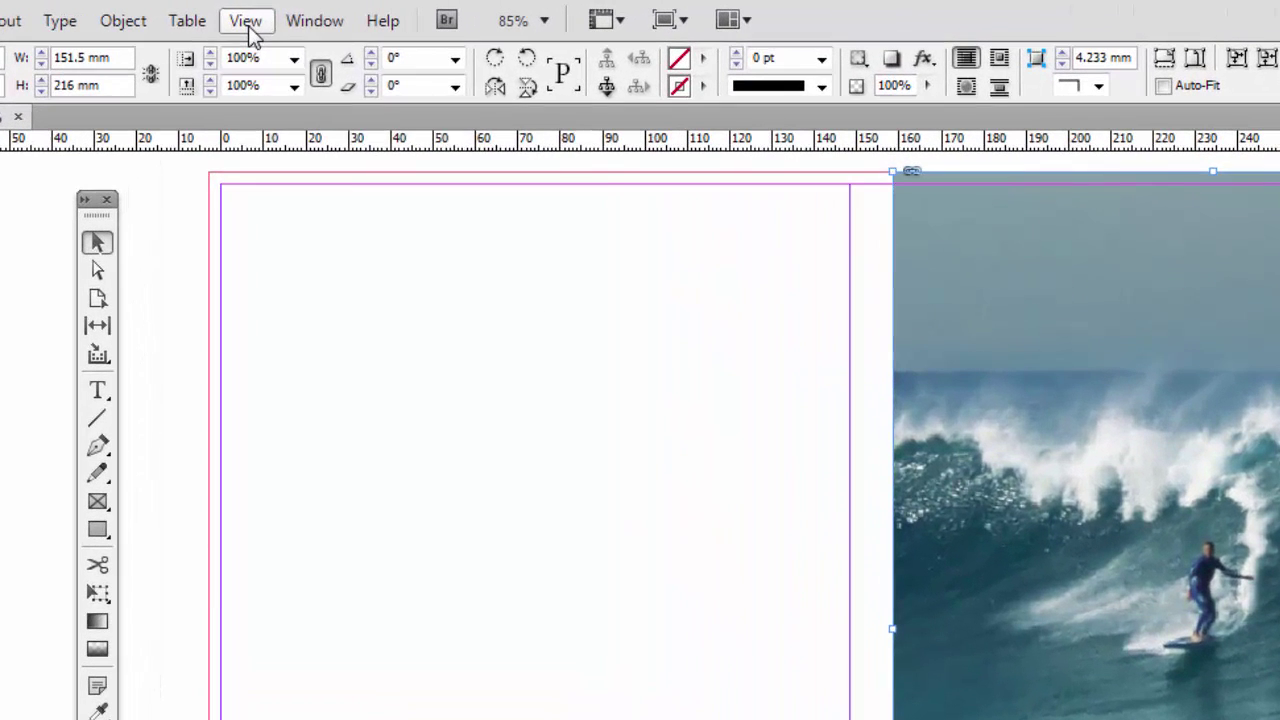
# - Set the display performance to High Quality Display
pyautogui.click(260, 13)
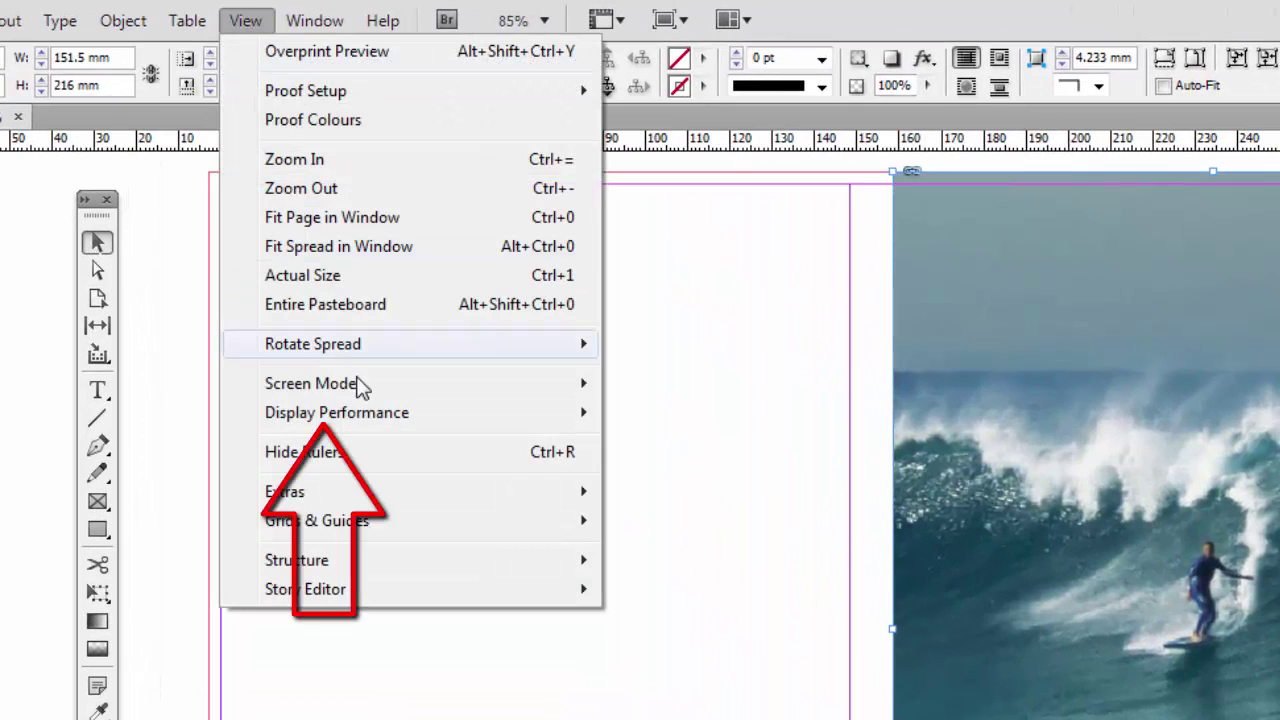
pyautogui.moveTo(360, 420)
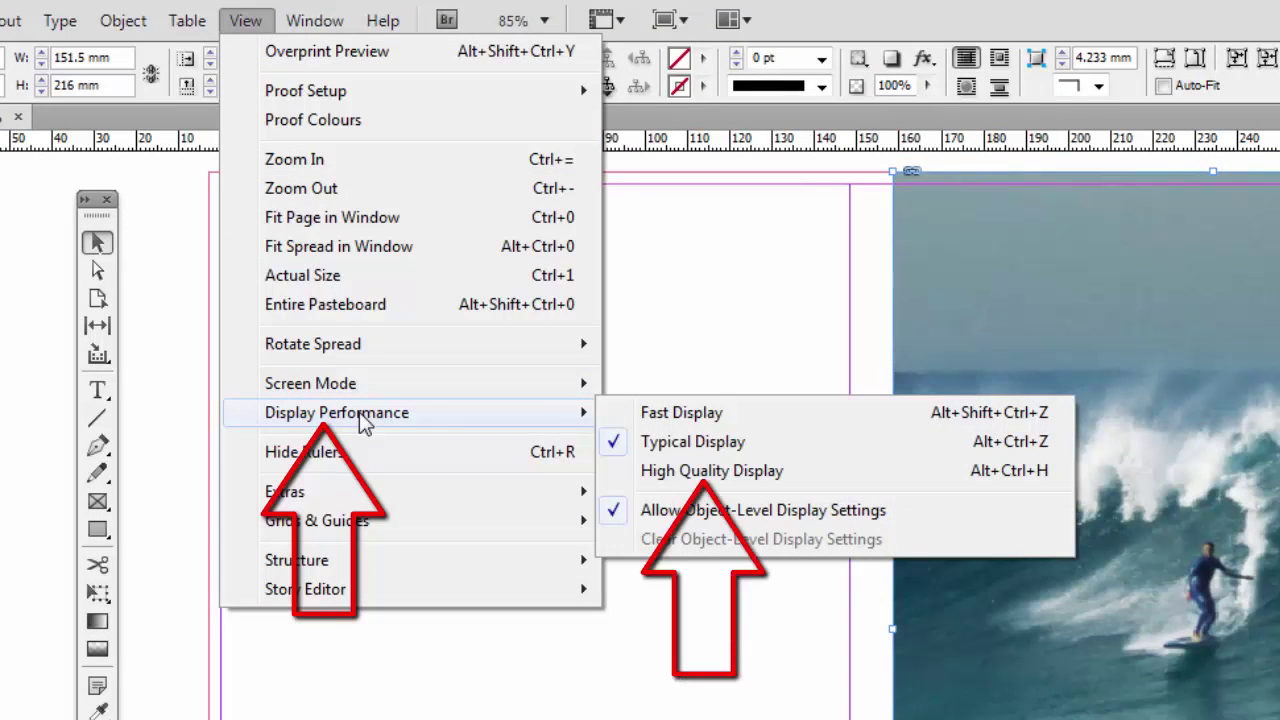
pyautogui.click(806, 467)
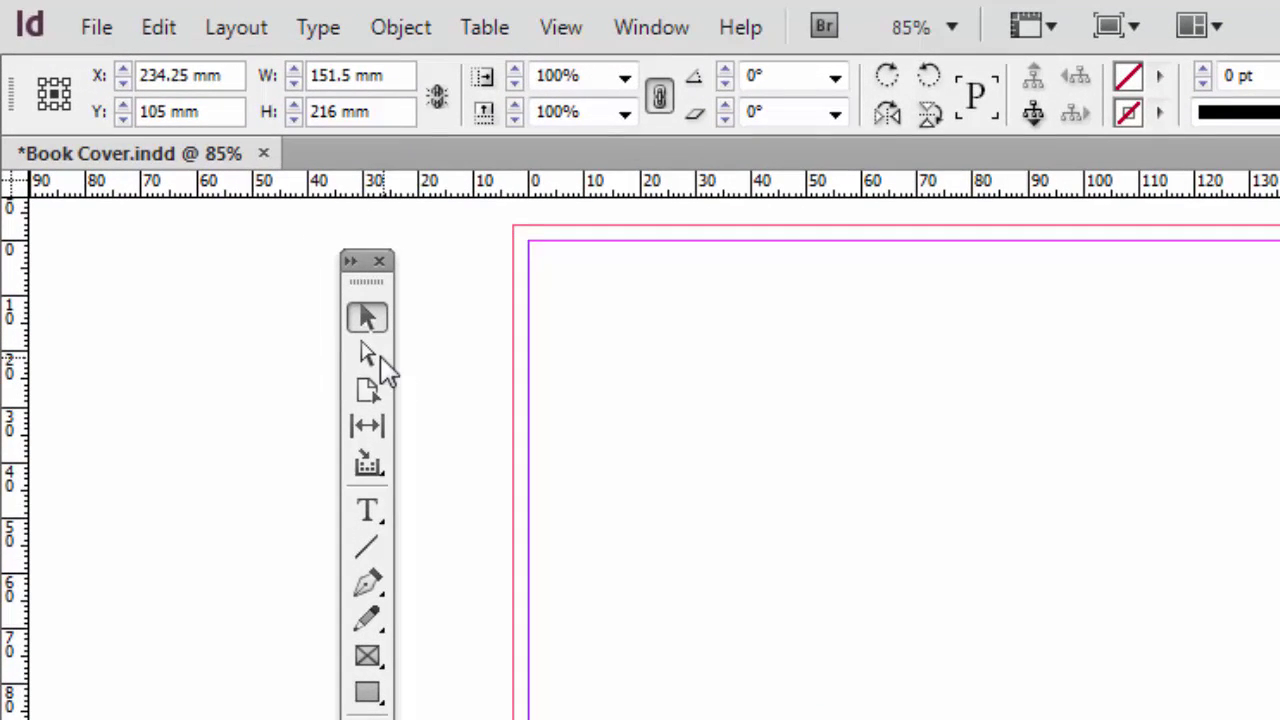
# - Scale the photo proportionally to 171.961 × 222.333 mm inside its frame and nudge it left
pyautogui.click(368, 358)
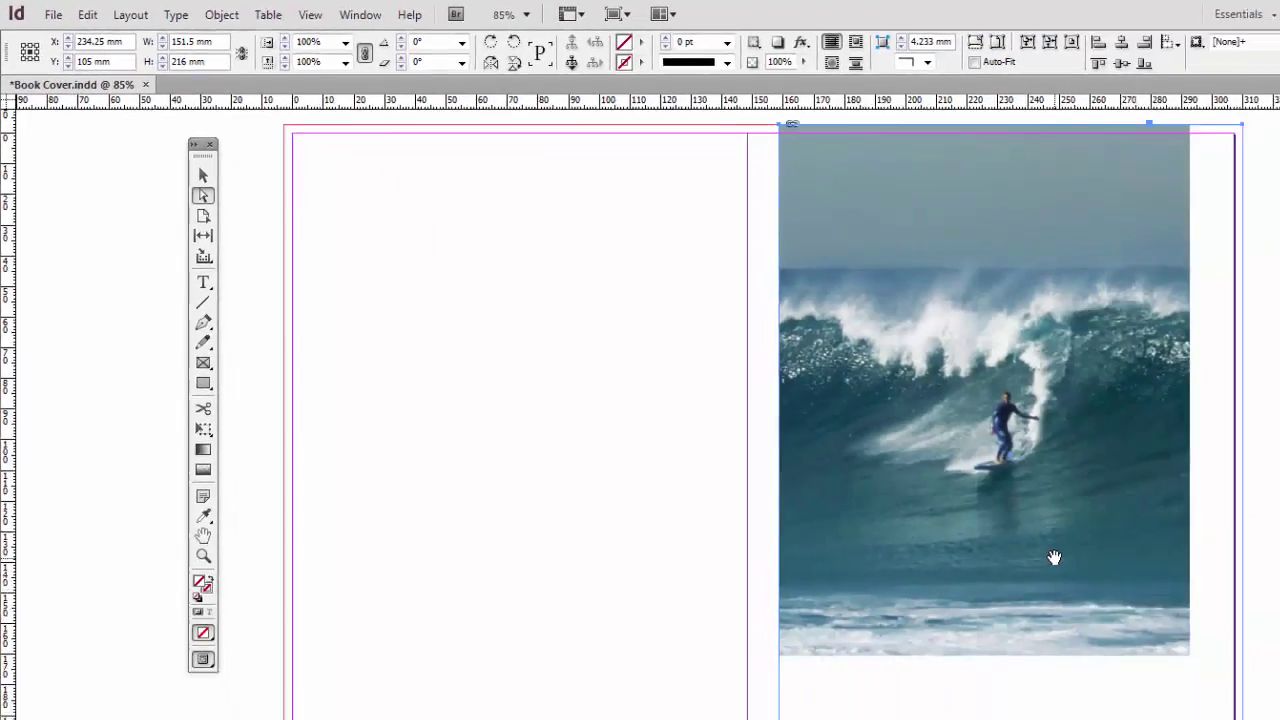
pyautogui.click(1054, 557)
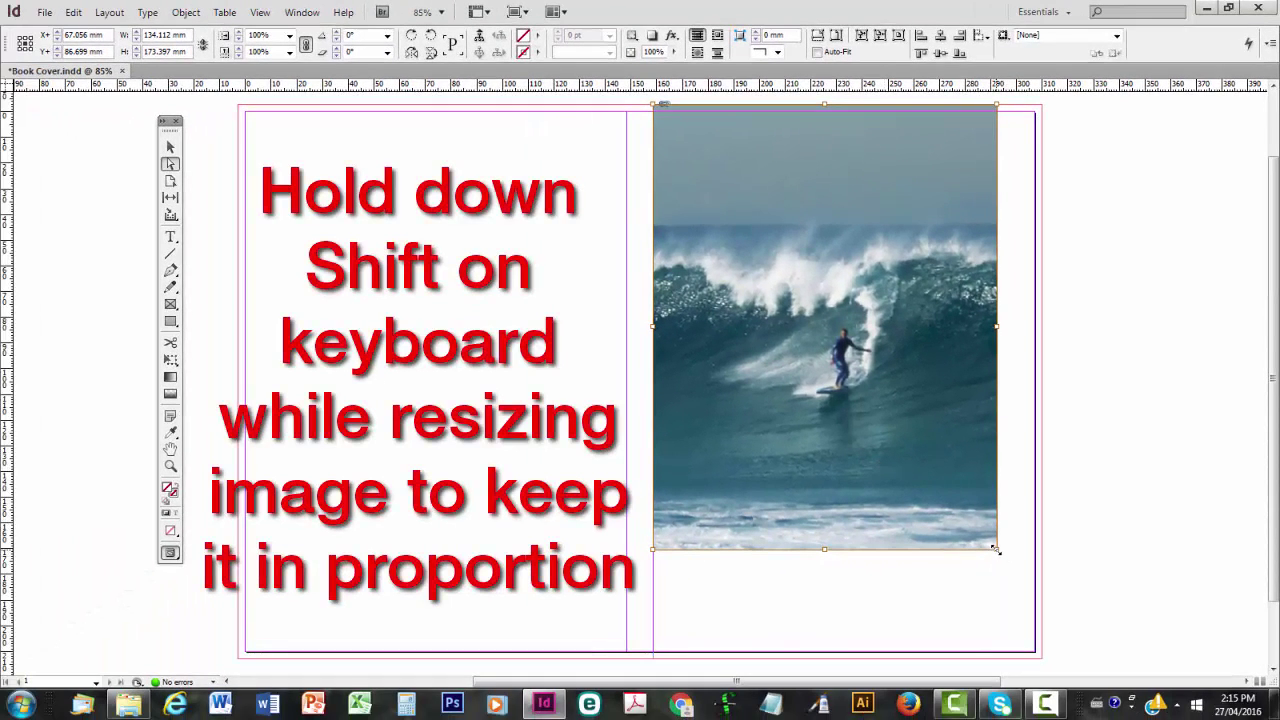
pyautogui.moveTo(997, 549); pyautogui.dragTo(1093, 682)
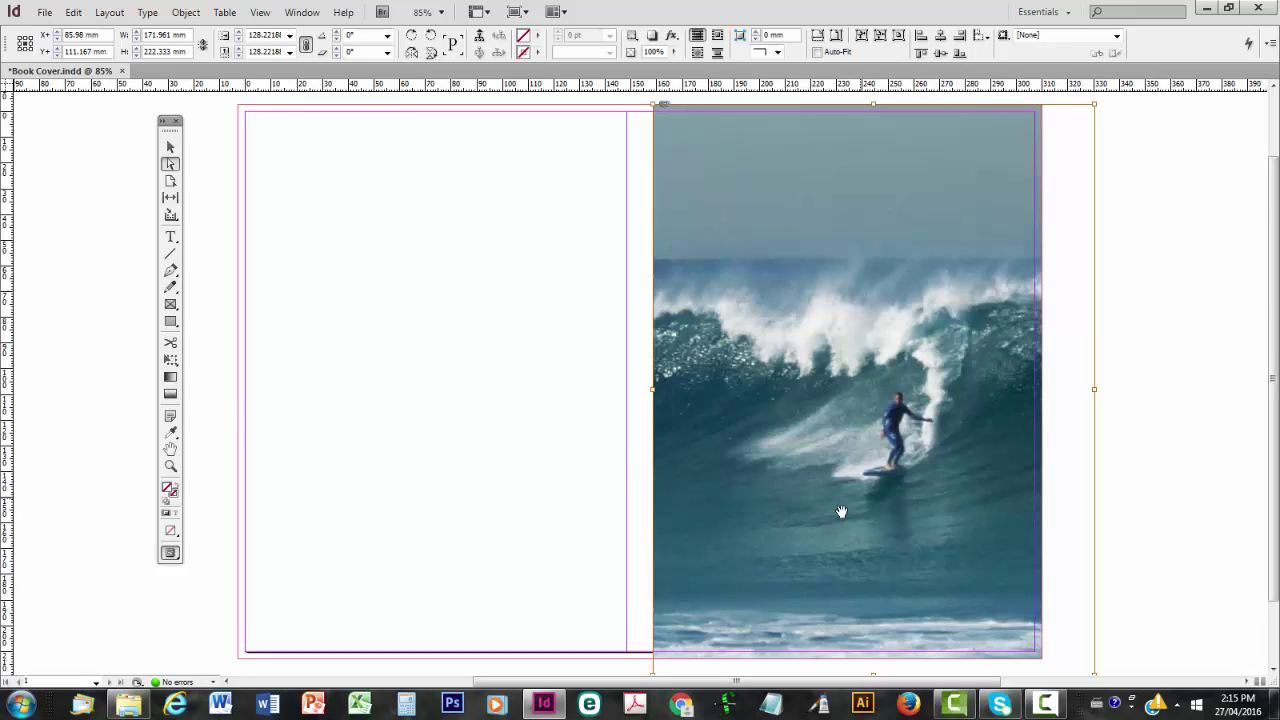
pyautogui.moveTo(884, 519); pyautogui.dragTo(868, 517)
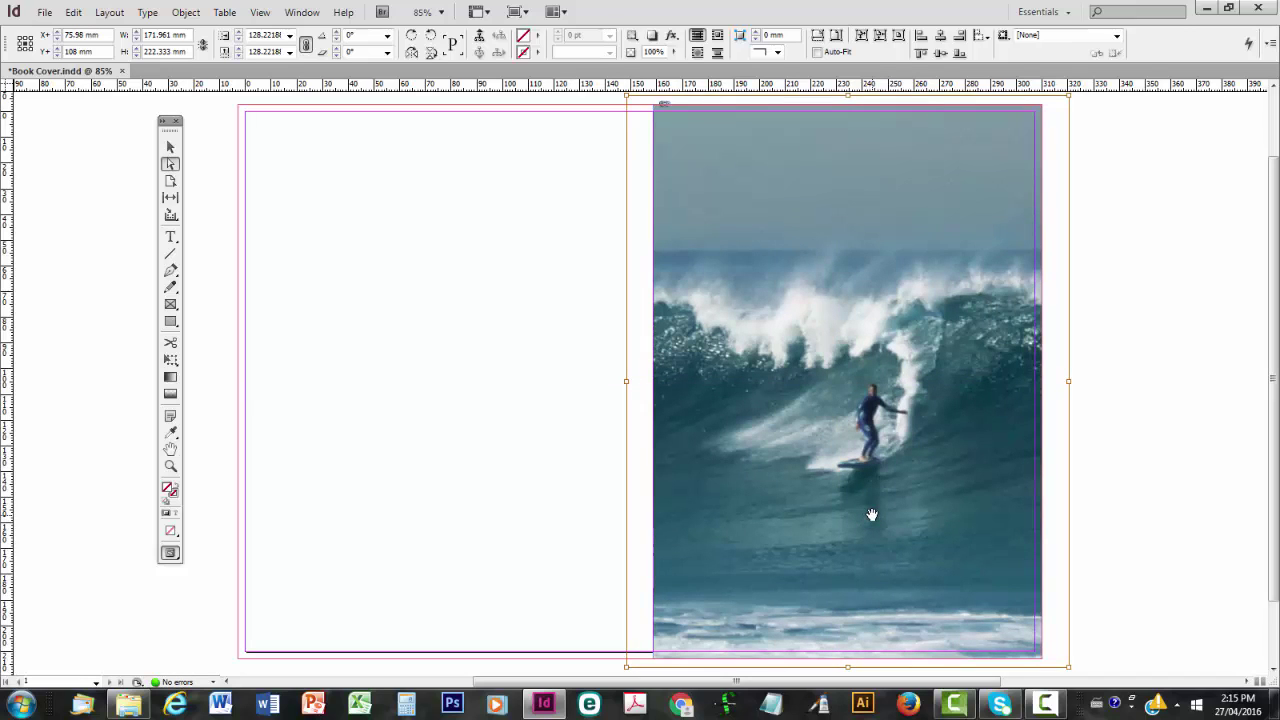
# - Draw a text frame across the photo's sky and type 'Bondi Lifeguards'
pyautogui.click(506, 342)
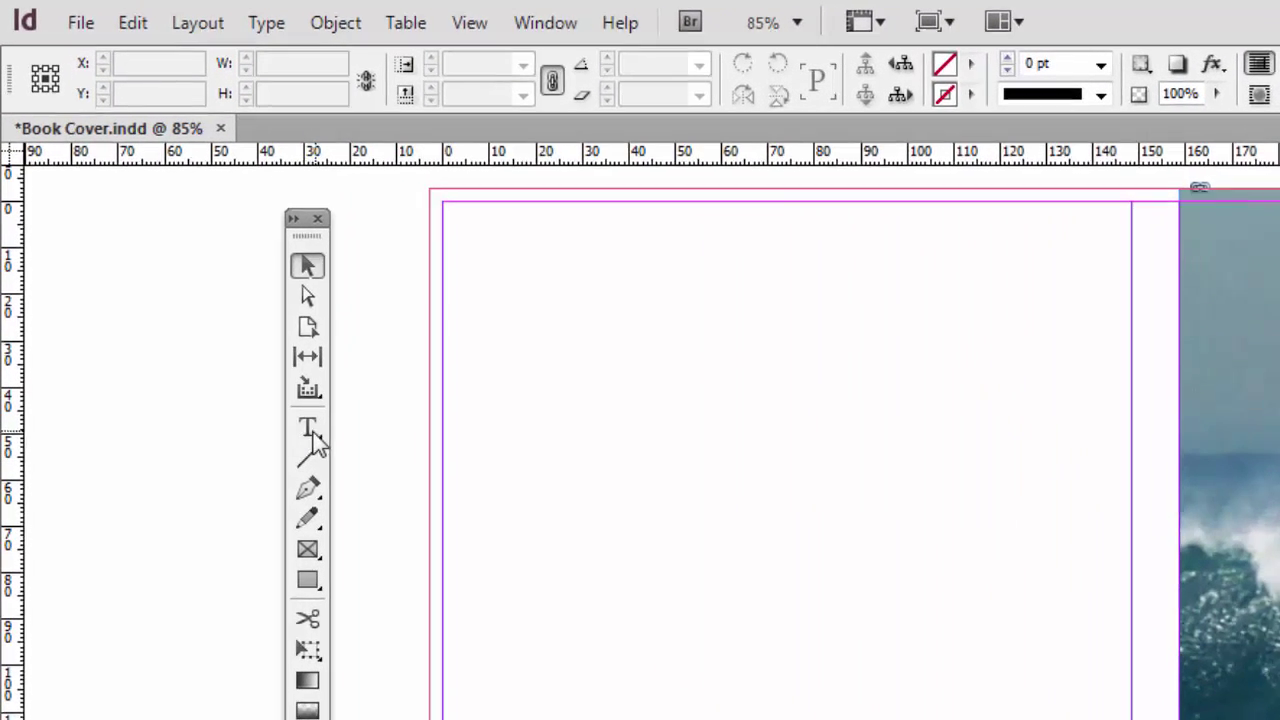
pyautogui.click(309, 431)
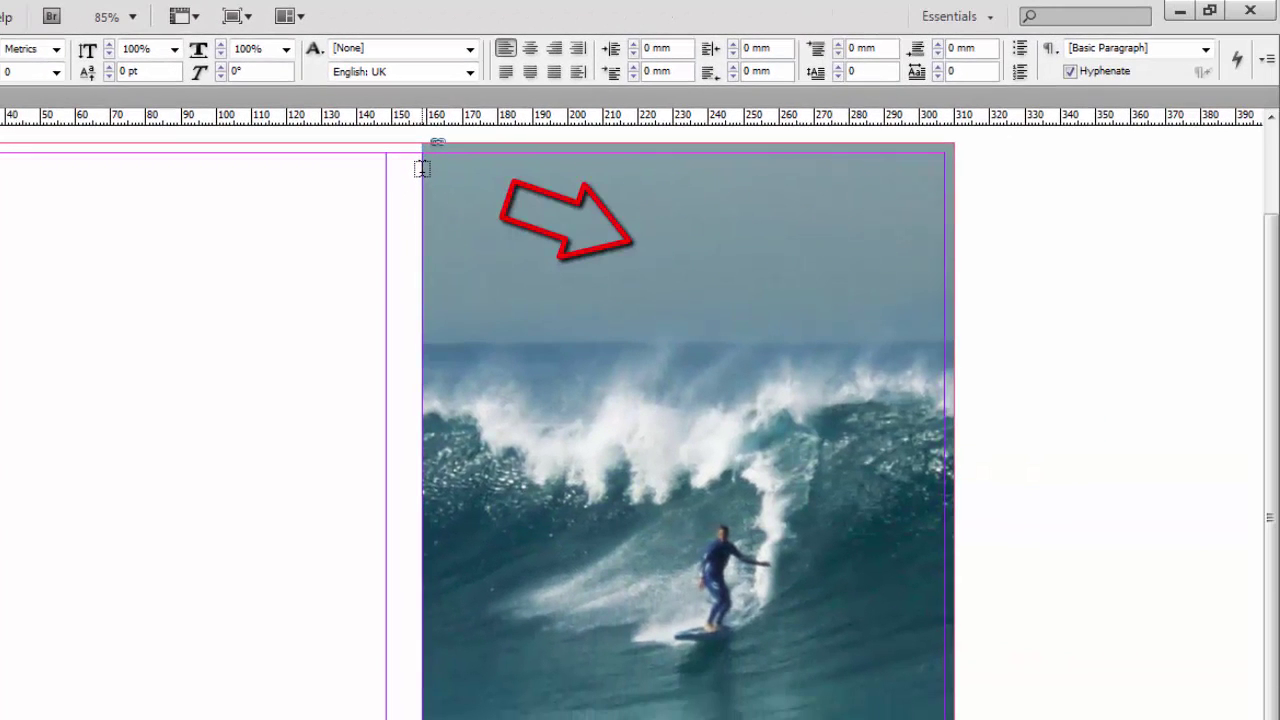
pyautogui.moveTo(422, 170); pyautogui.dragTo(942, 346)
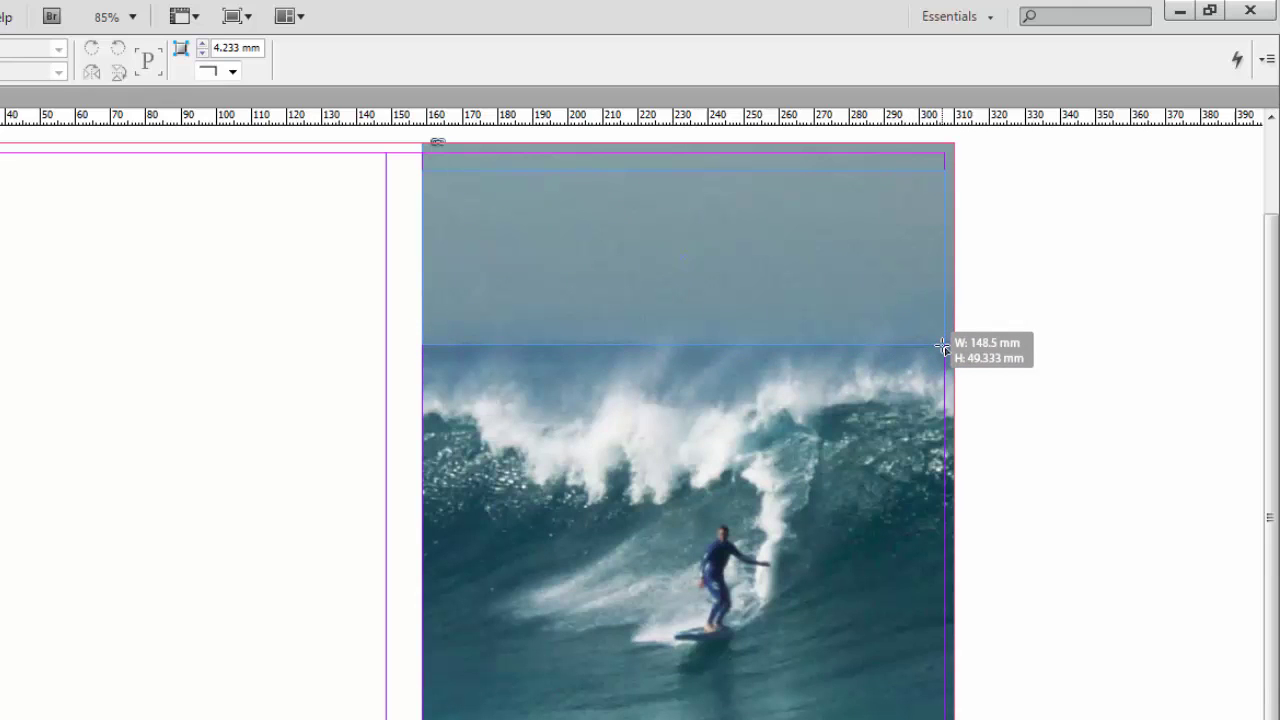
pyautogui.moveTo(942, 346); pyautogui.dragTo(942, 346)
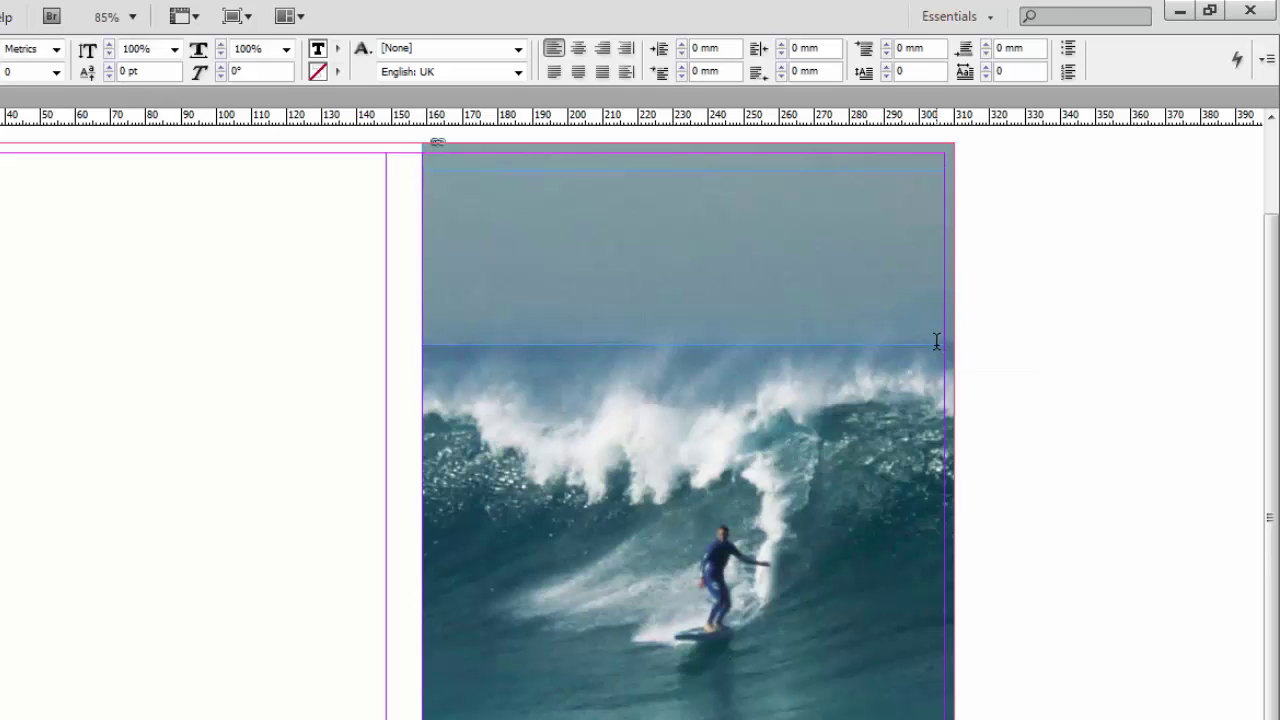
pyautogui.write('Bondi Lifeguards')
# - Set the title to 72 pt Calibri and break the line before 'Lifeguards'
pyautogui.moveTo(524, 177); pyautogui.dragTo(409, 177)
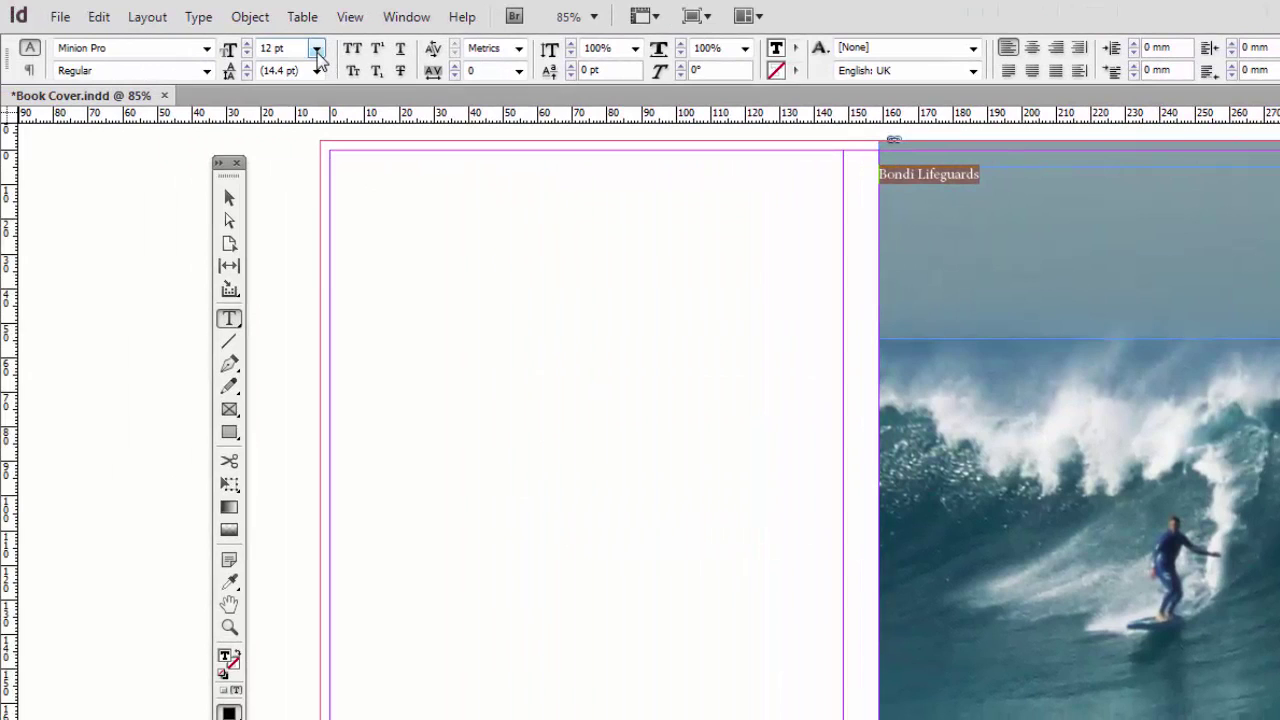
pyautogui.click(316, 50)
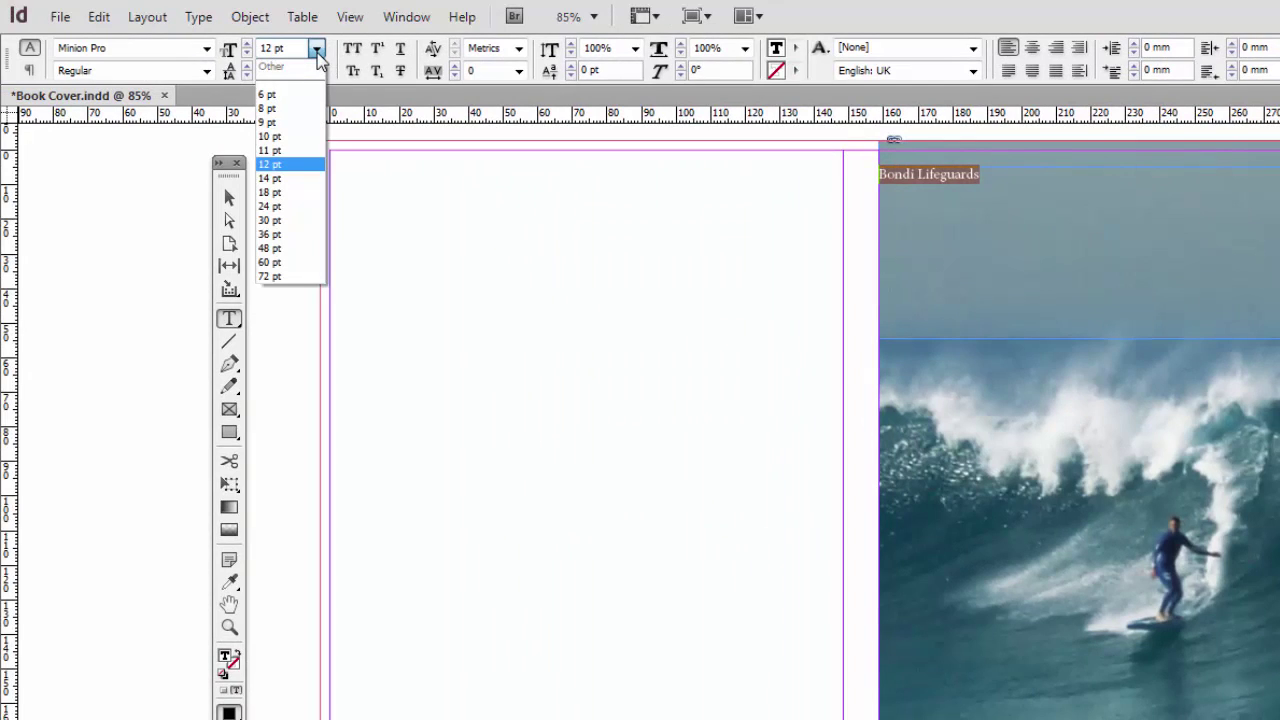
pyautogui.click(287, 278)
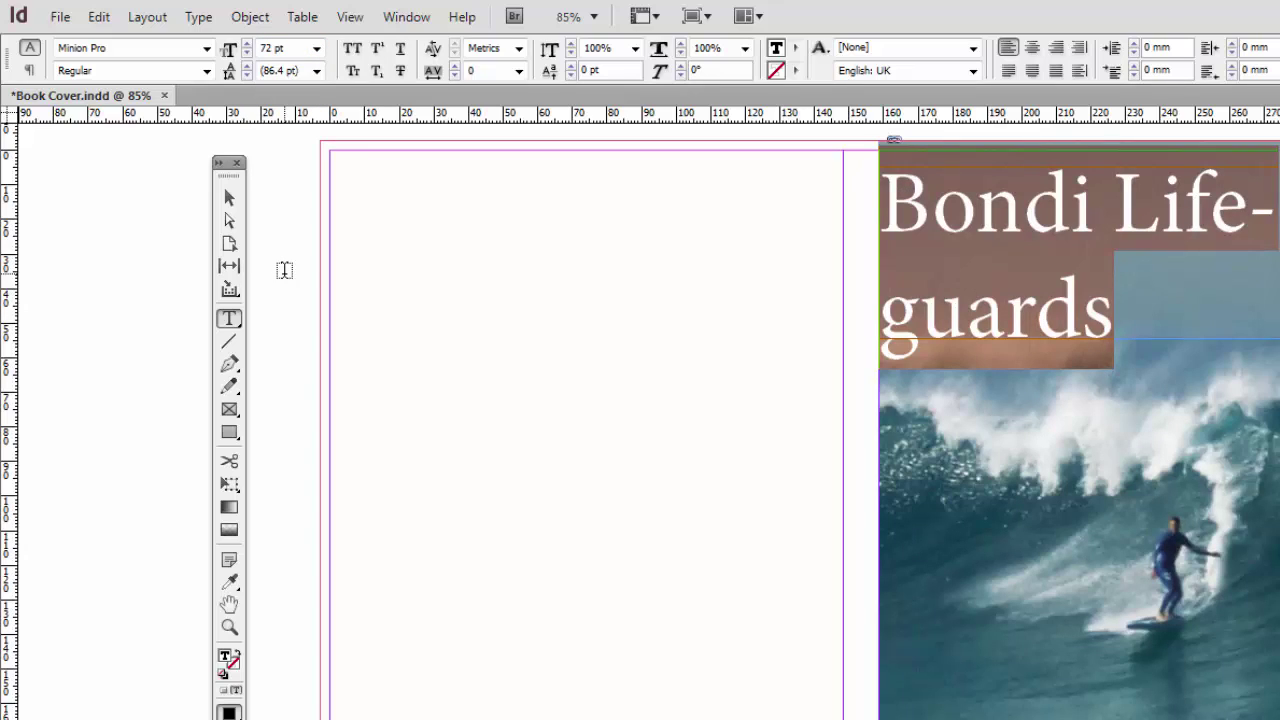
pyautogui.click(207, 49)
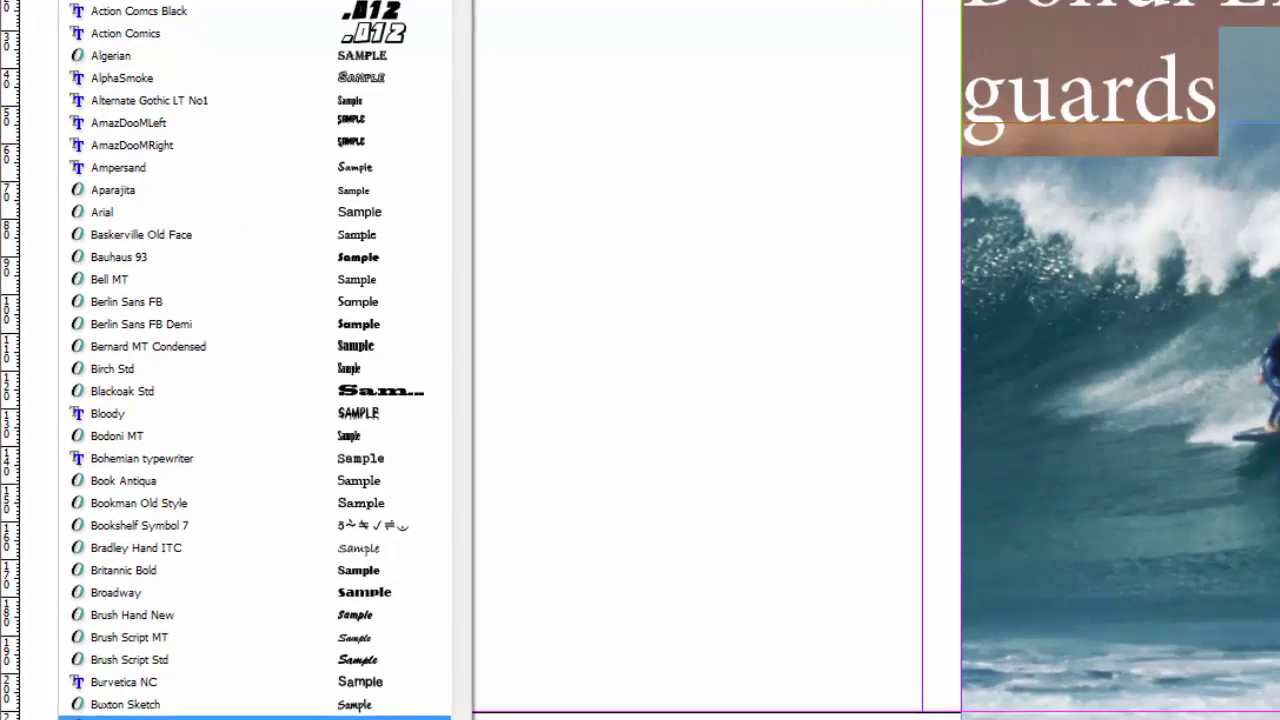
pyautogui.click(188, 662)
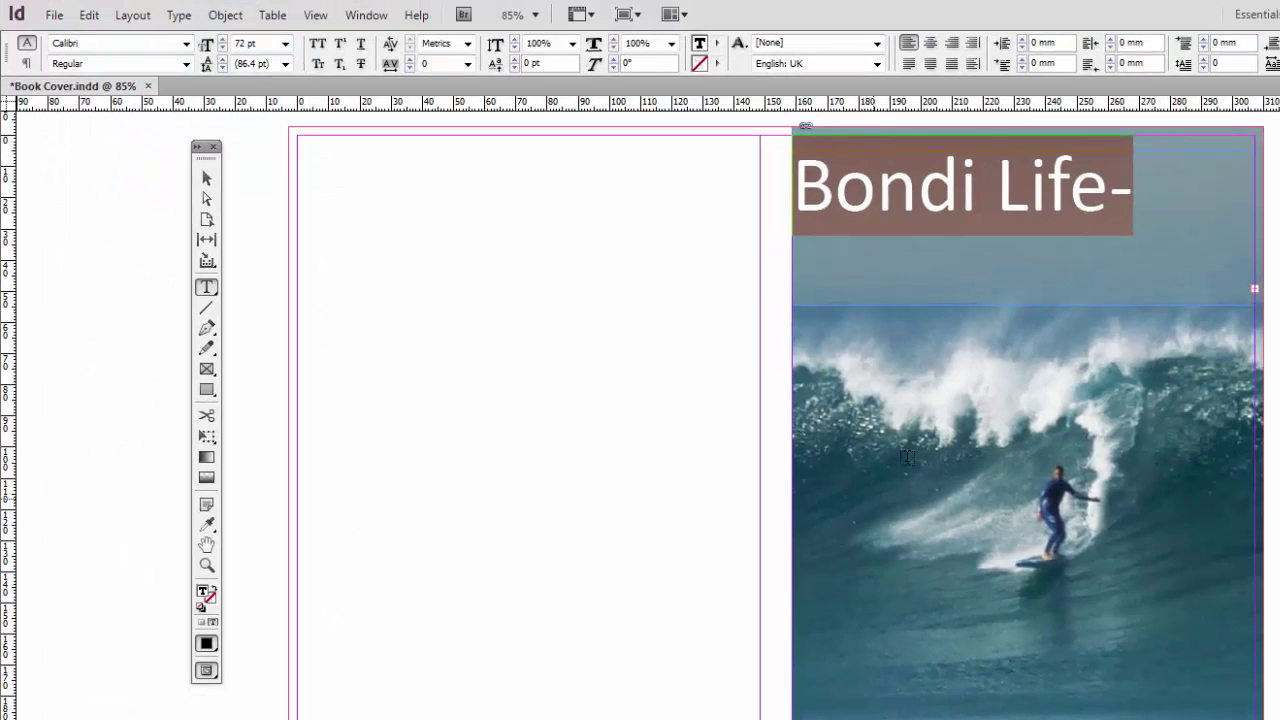
pyautogui.click(1002, 190)
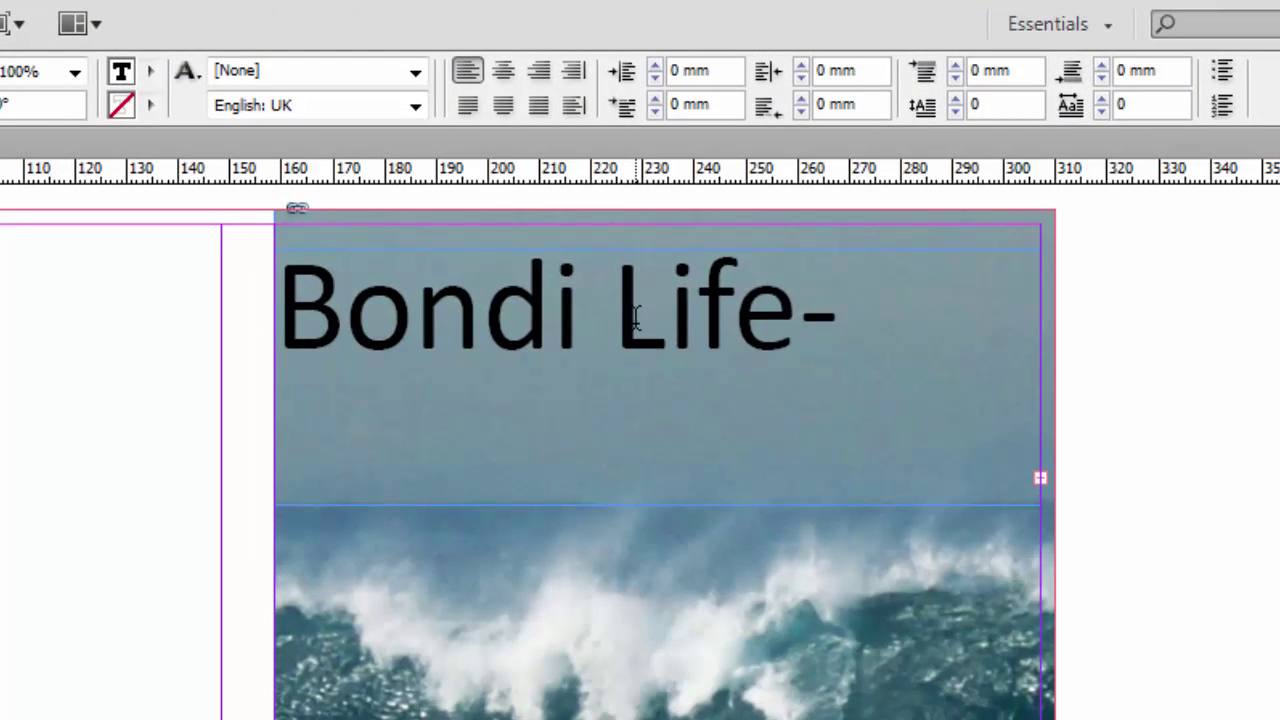
pyautogui.press('Return')
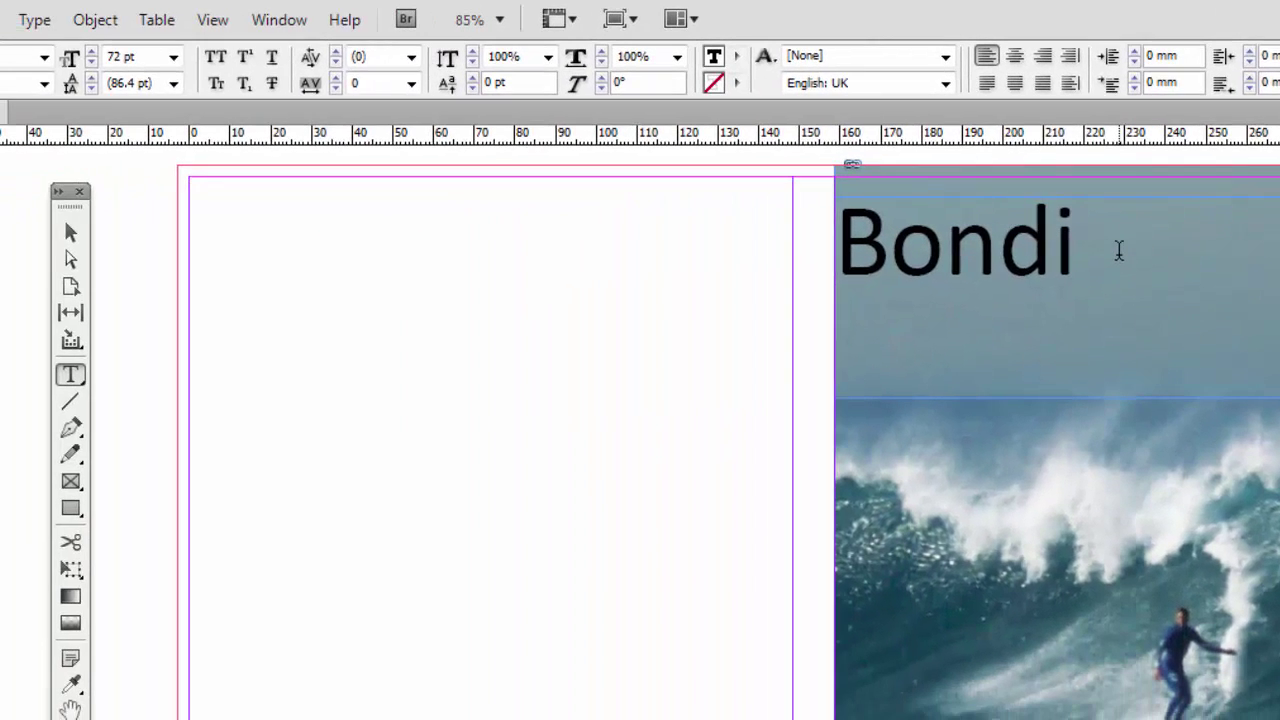
# - Extend the title frame's bottom edge downward so both 'Bondi' and 'Lifeguards' lines show
pyautogui.click(71, 232)
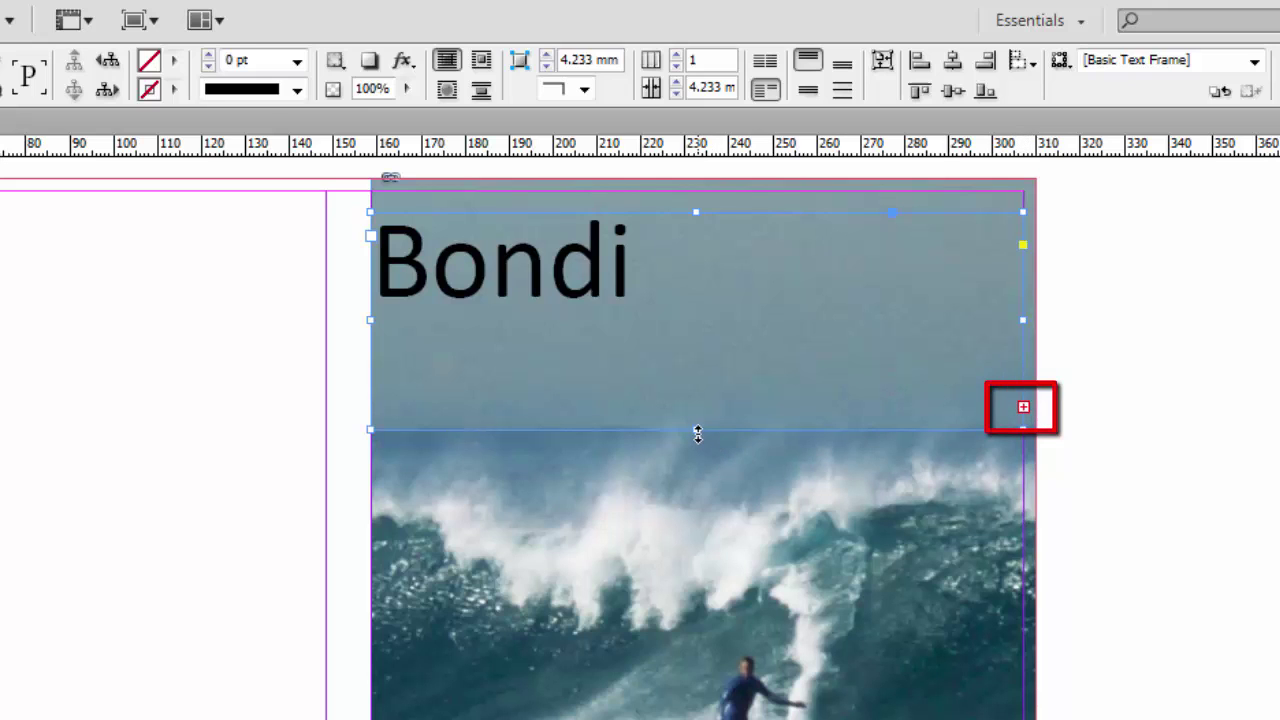
pyautogui.moveTo(697, 432); pyautogui.dragTo(697, 491)
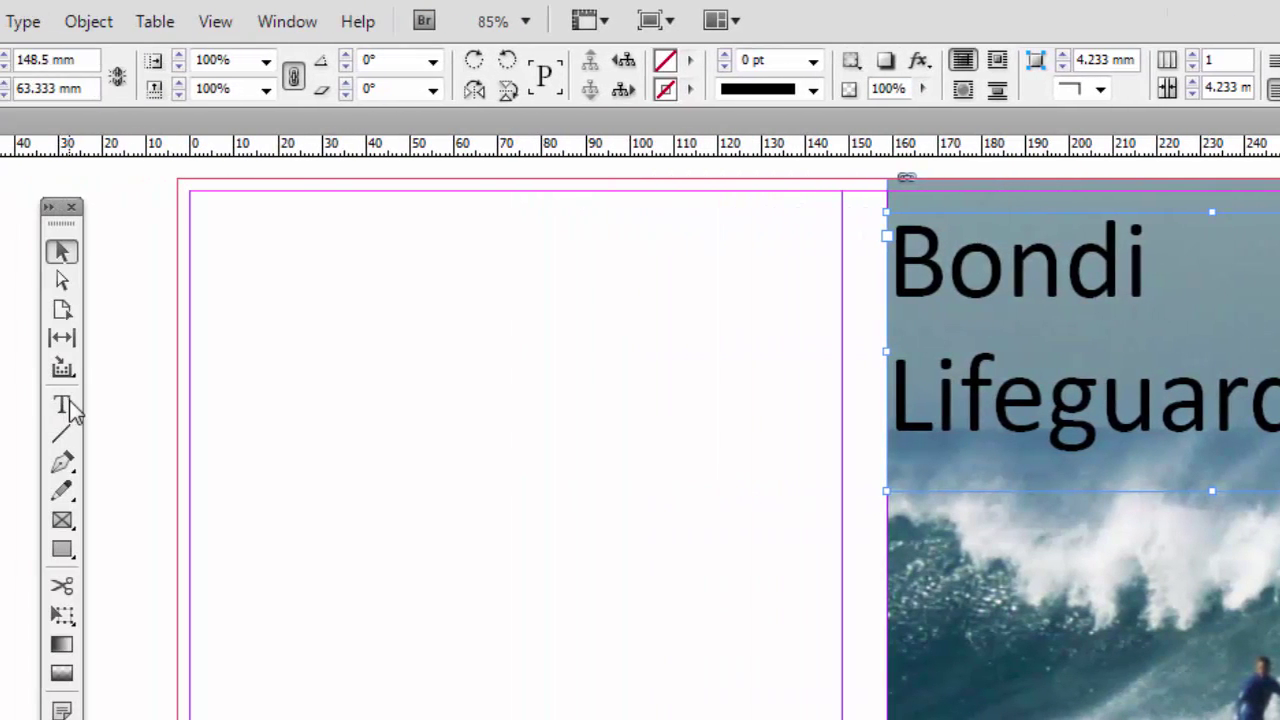
pyautogui.click(66, 404)
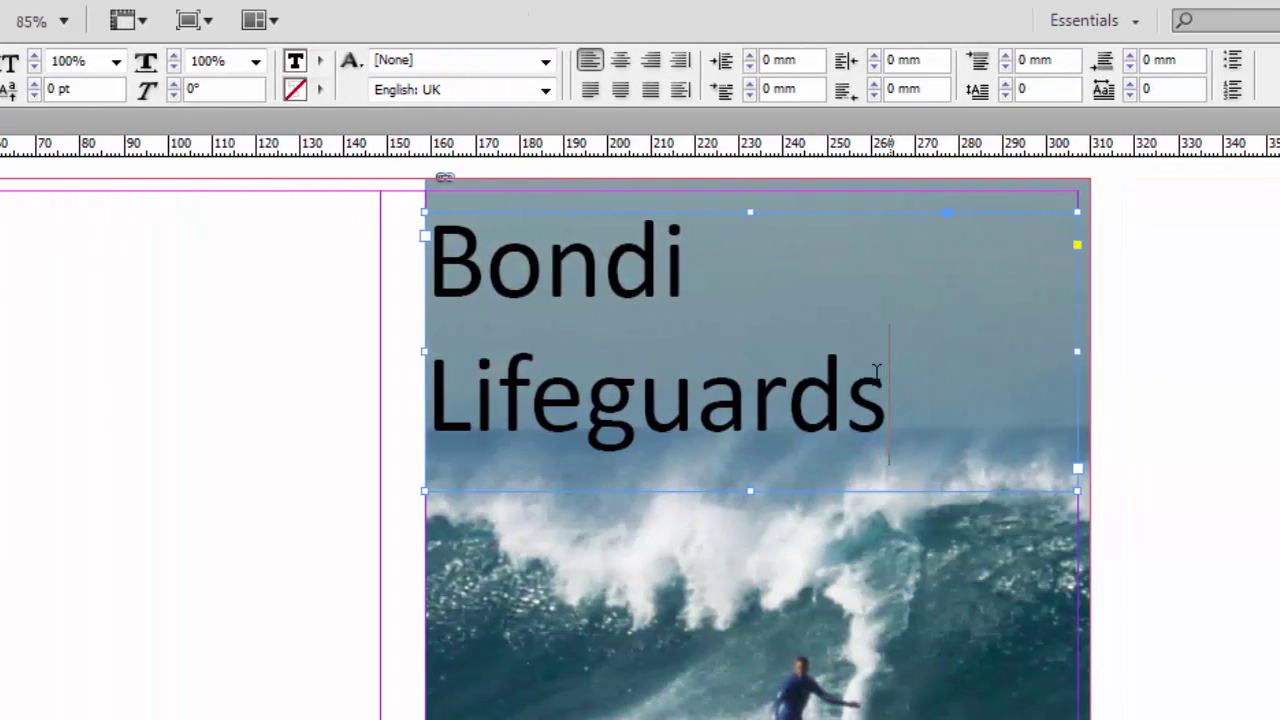
# - Centre-align the title and apply Small Caps from the Character panel menu
pyautogui.moveTo(888, 410); pyautogui.dragTo(451, 282)
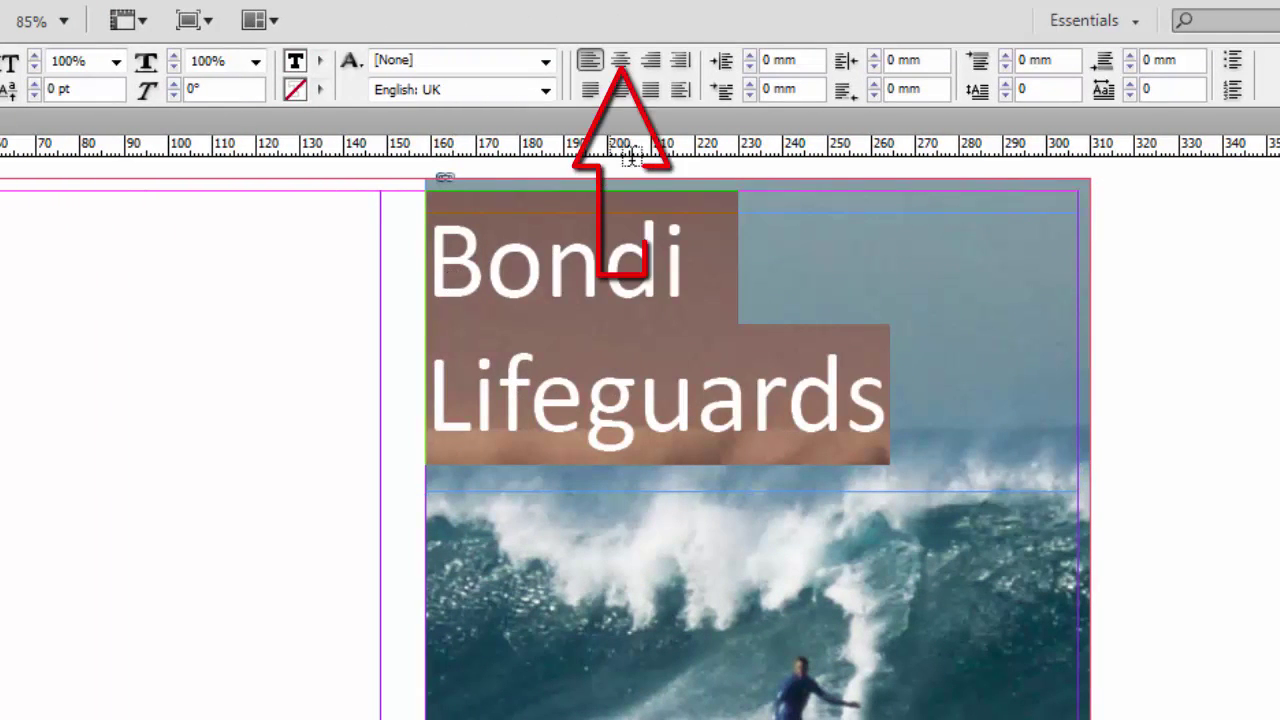
pyautogui.click(620, 61)
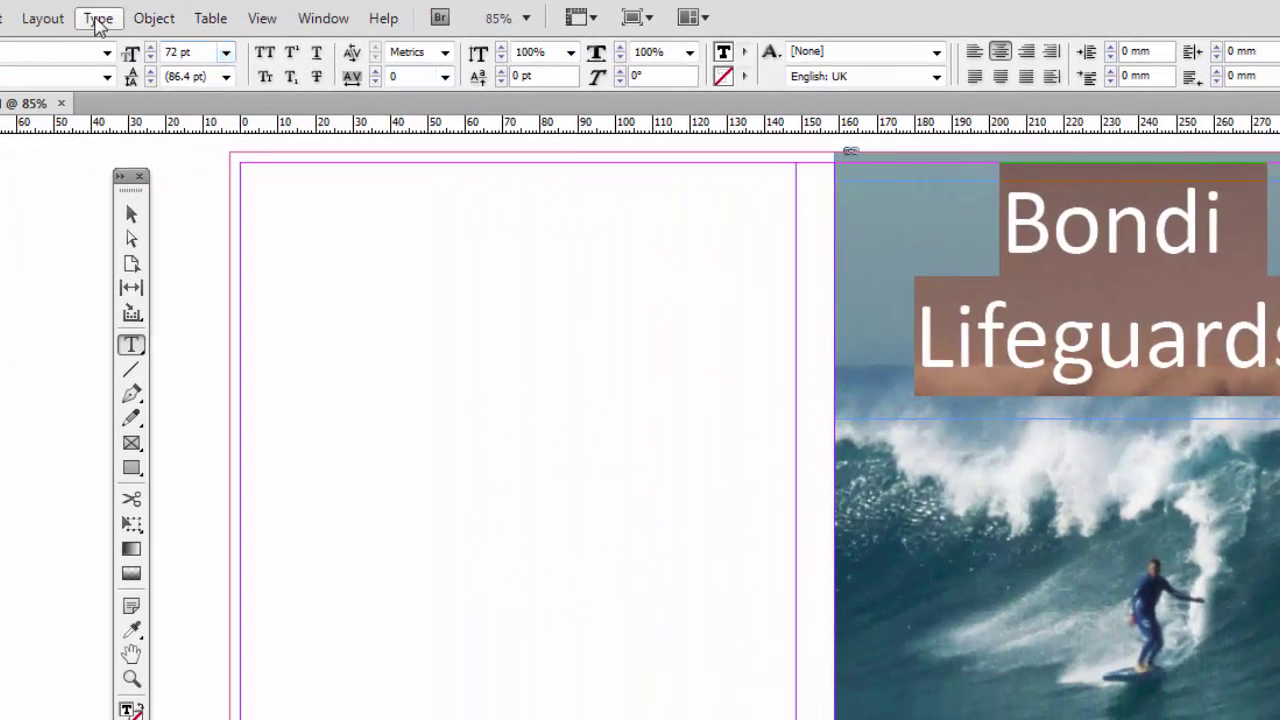
pyautogui.click(99, 22)
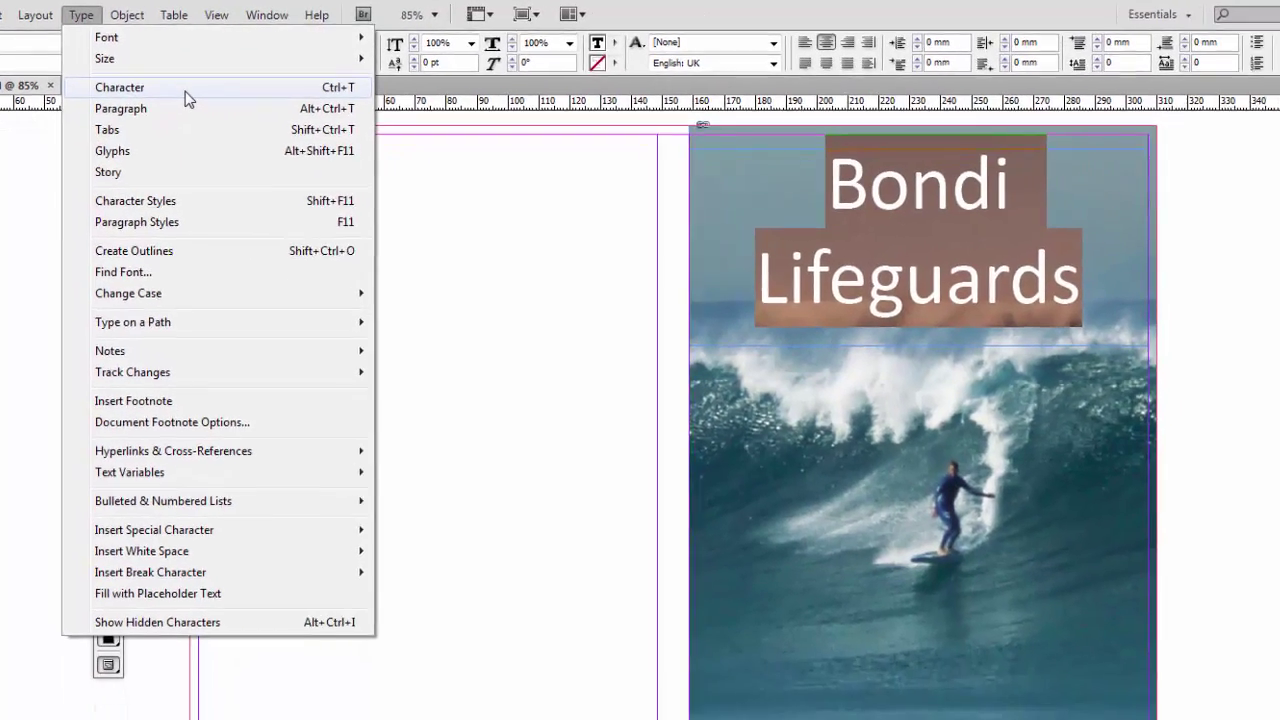
pyautogui.click(185, 89)
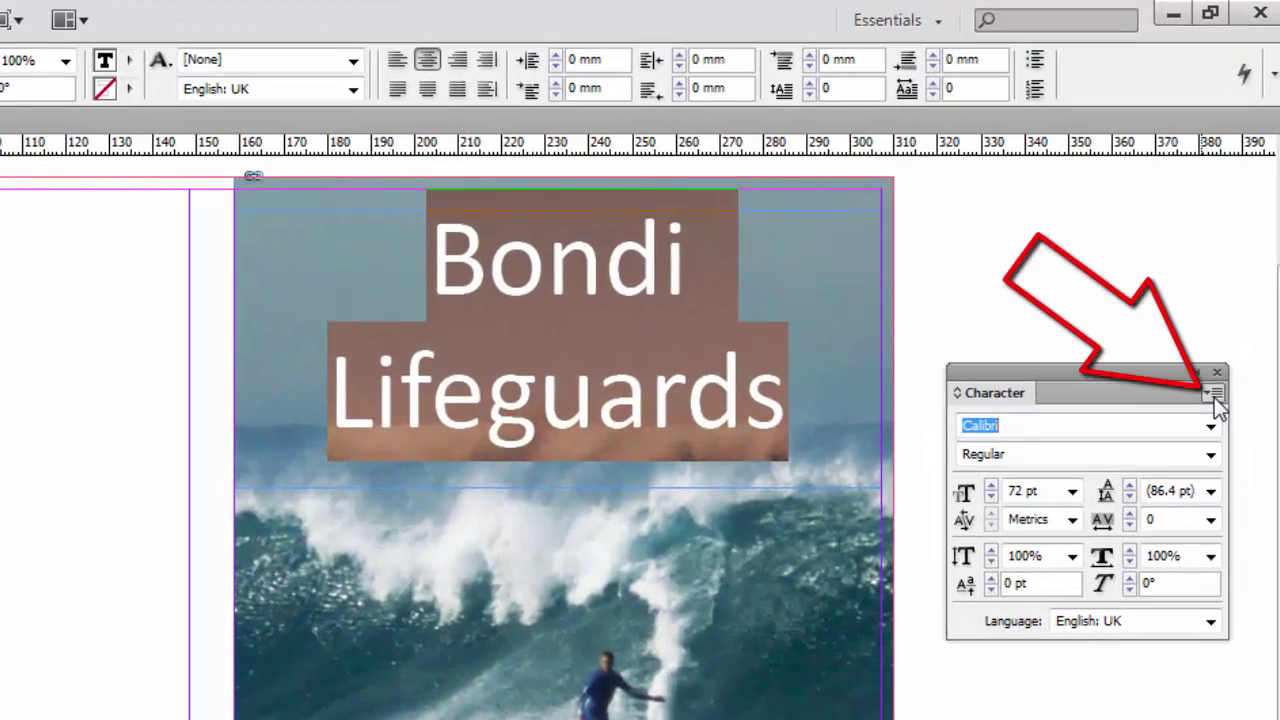
pyautogui.click(1214, 394)
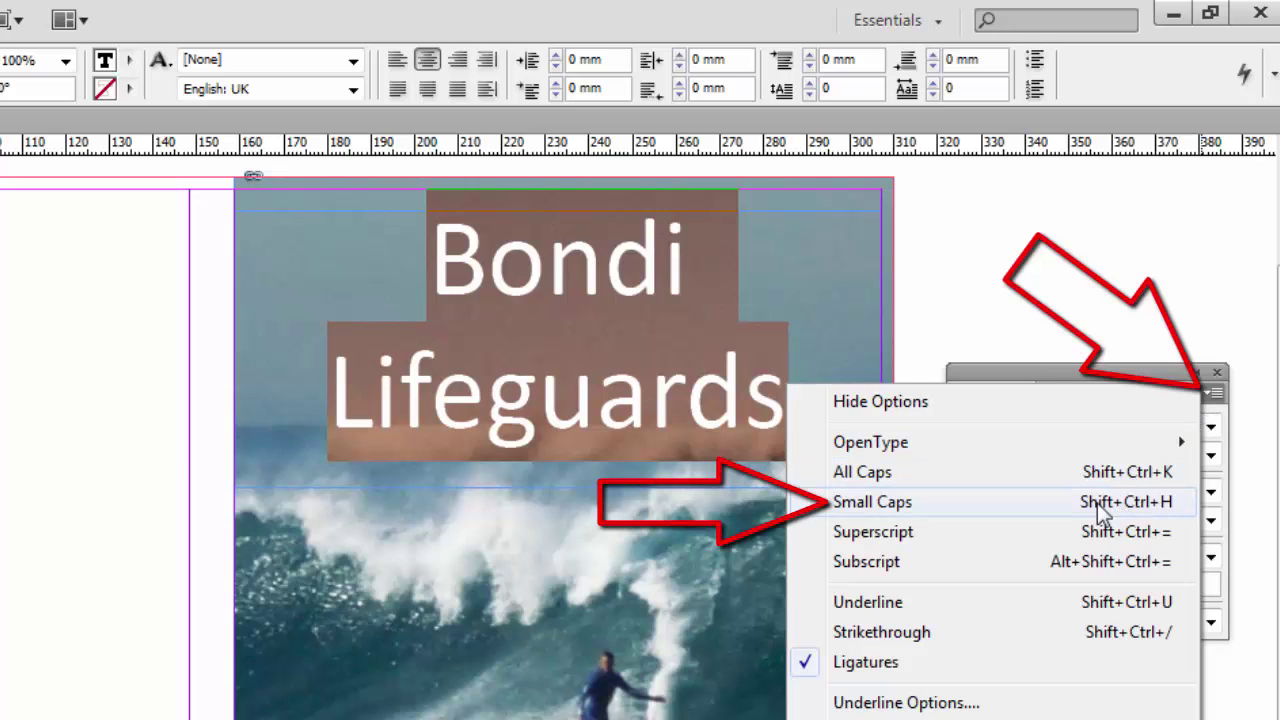
pyautogui.click(1005, 505)
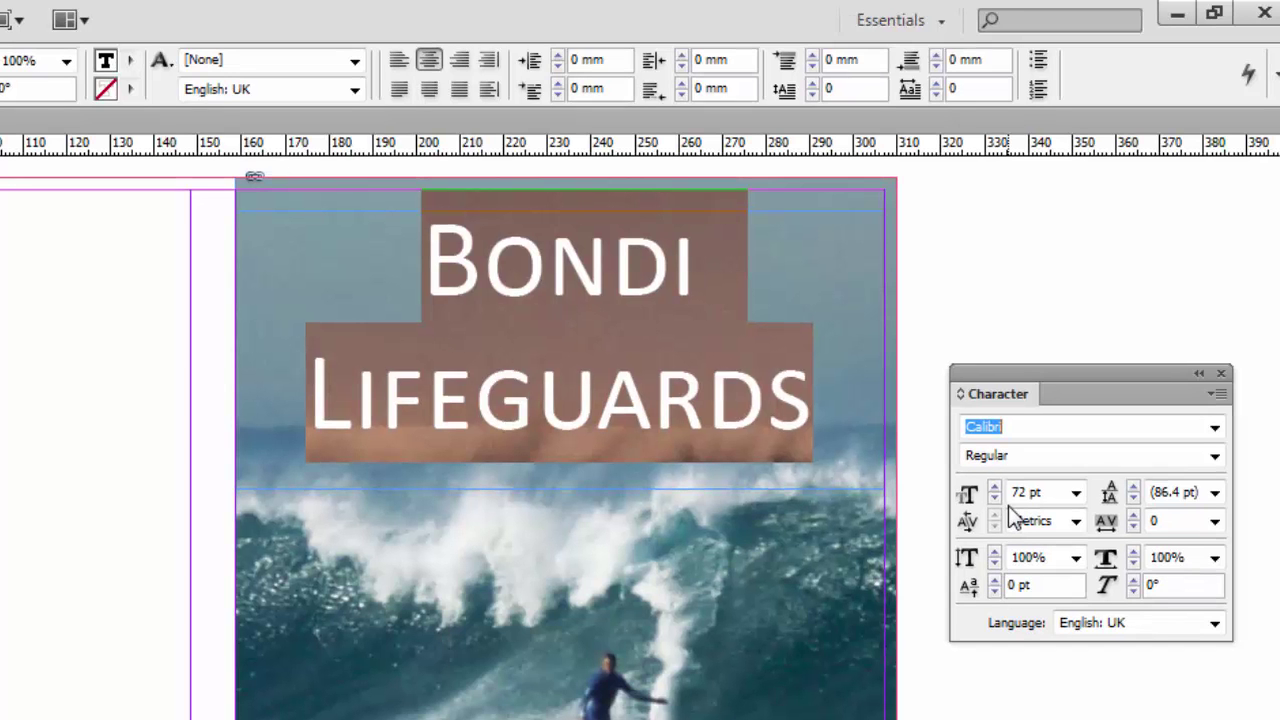
pyautogui.click(632, 395)
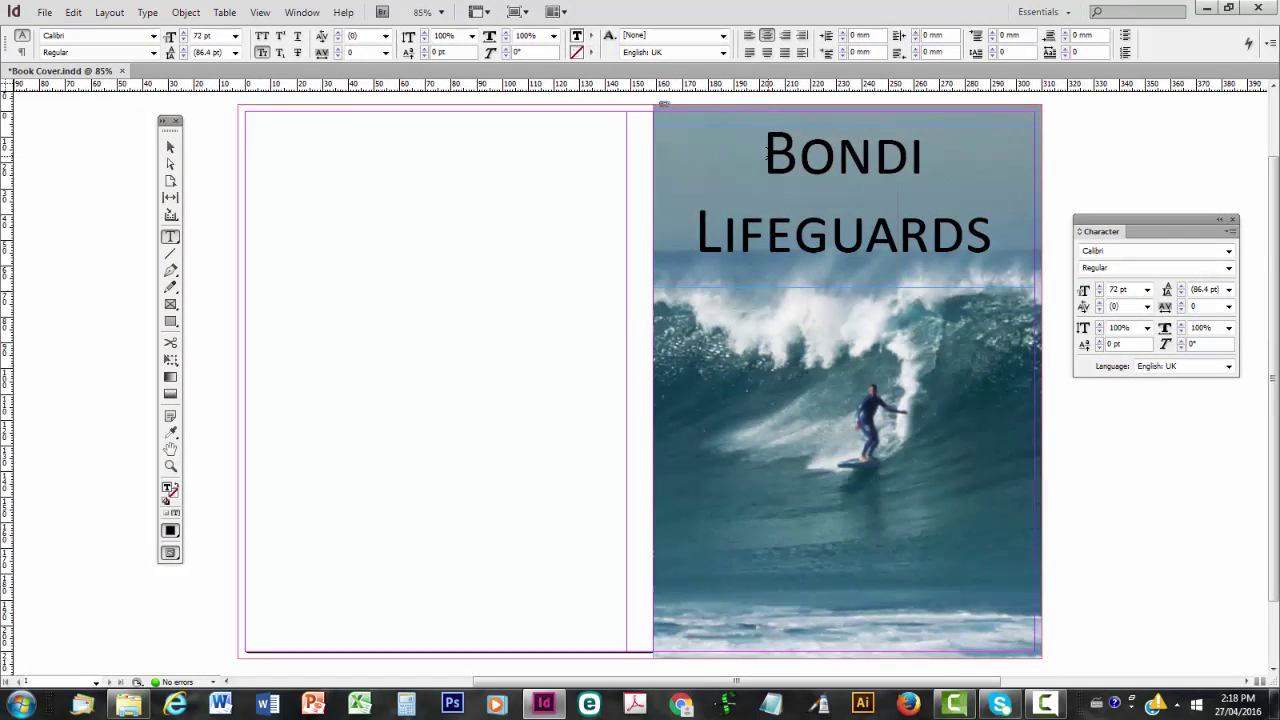
# - Set the leading of both title lines to 72 pt
pyautogui.moveTo(766, 152); pyautogui.dragTo(1010, 215)
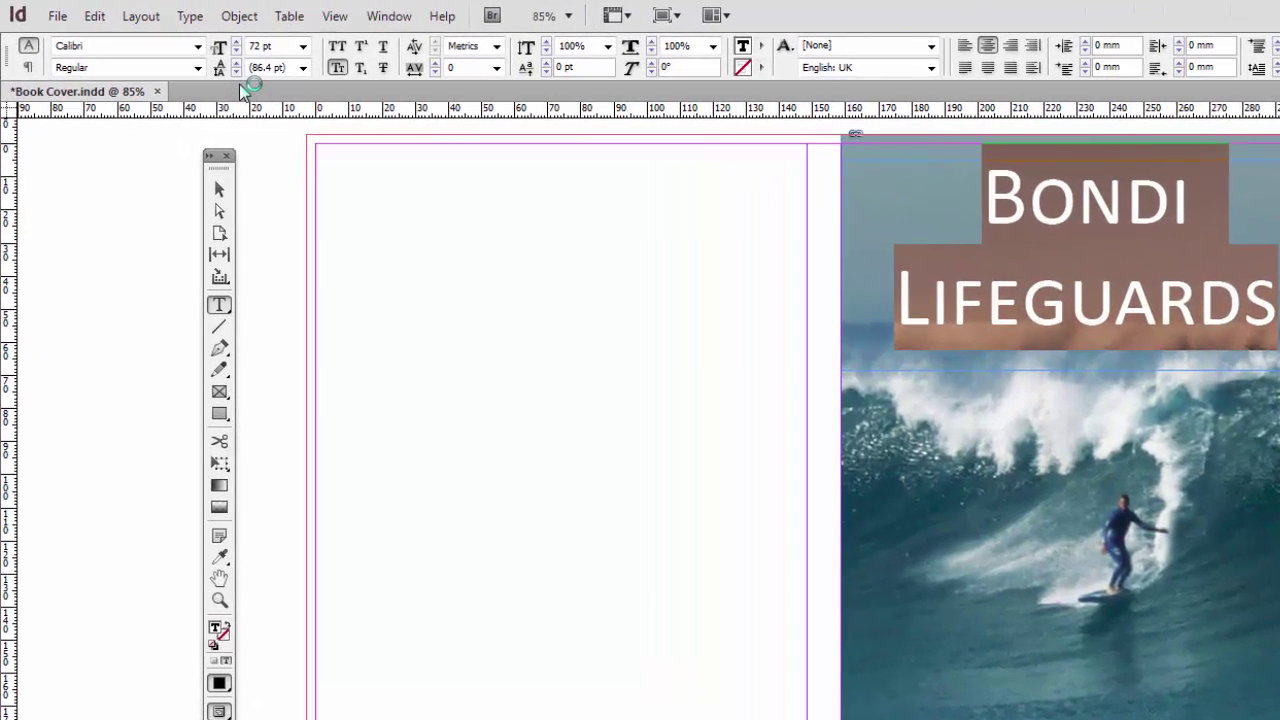
pyautogui.click(303, 69)
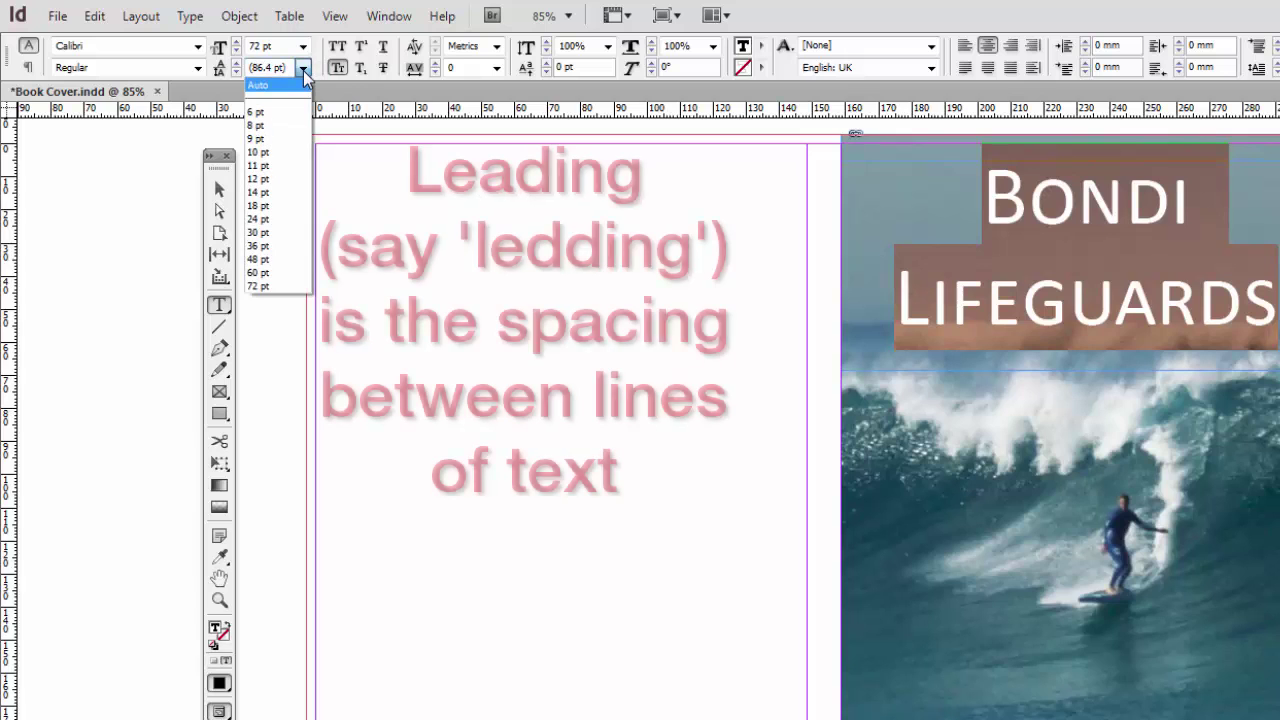
pyautogui.click(275, 286)
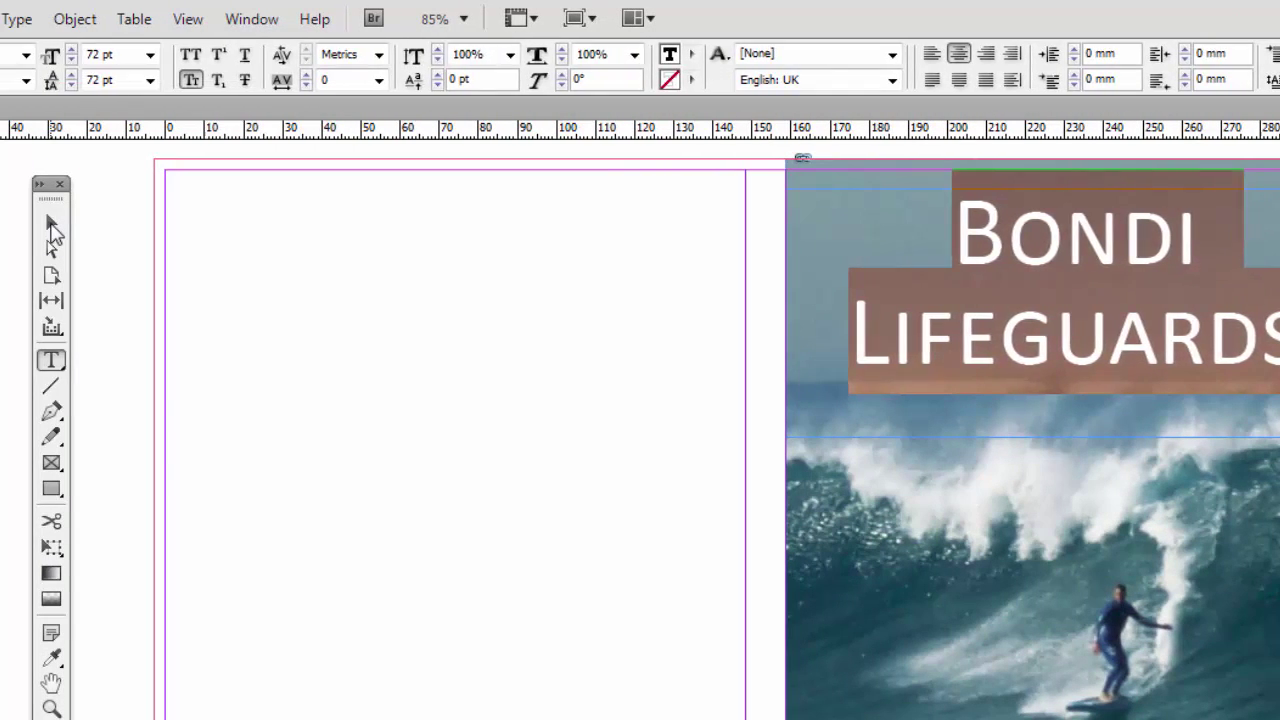
# - Move the title frame slightly down and to the left
pyautogui.press('Escape')
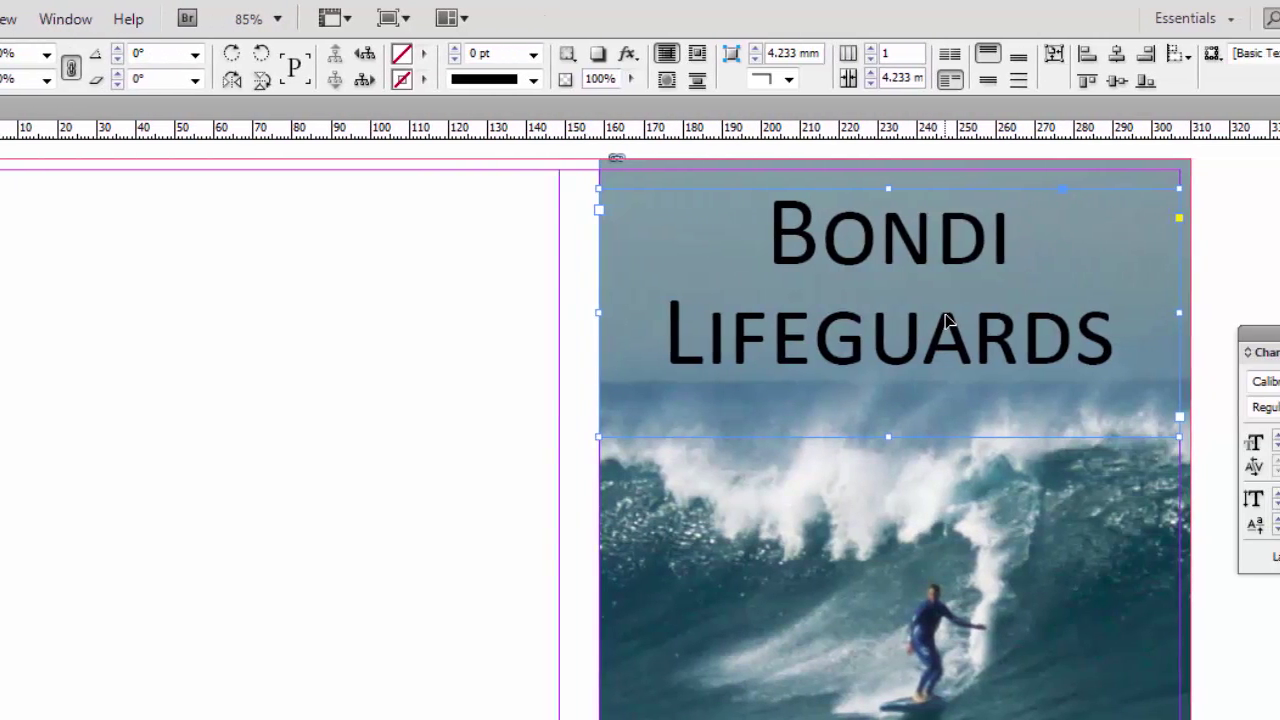
pyautogui.click(1136, 328)
pyautogui.moveTo(808, 328); pyautogui.dragTo(806, 338)
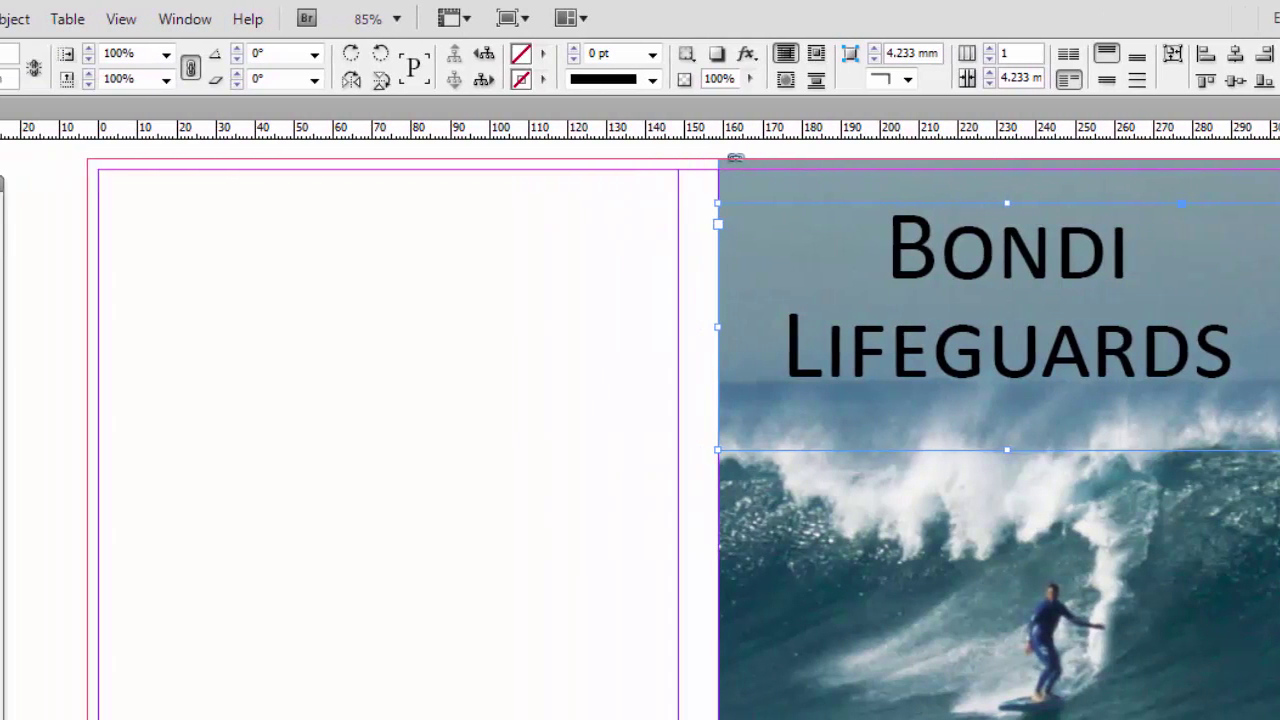
# - Draw a text frame across the lower photo and type the author's name
pyautogui.click(0, 350)
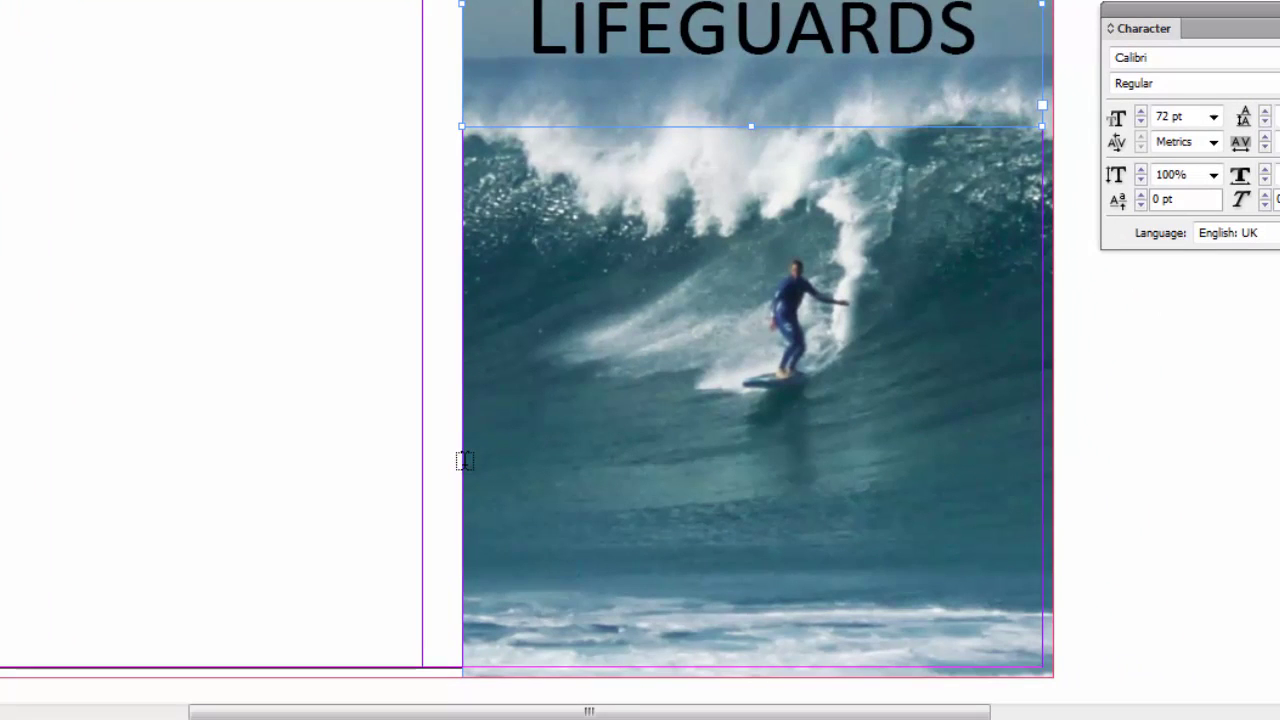
pyautogui.moveTo(463, 474); pyautogui.dragTo(1041, 592)
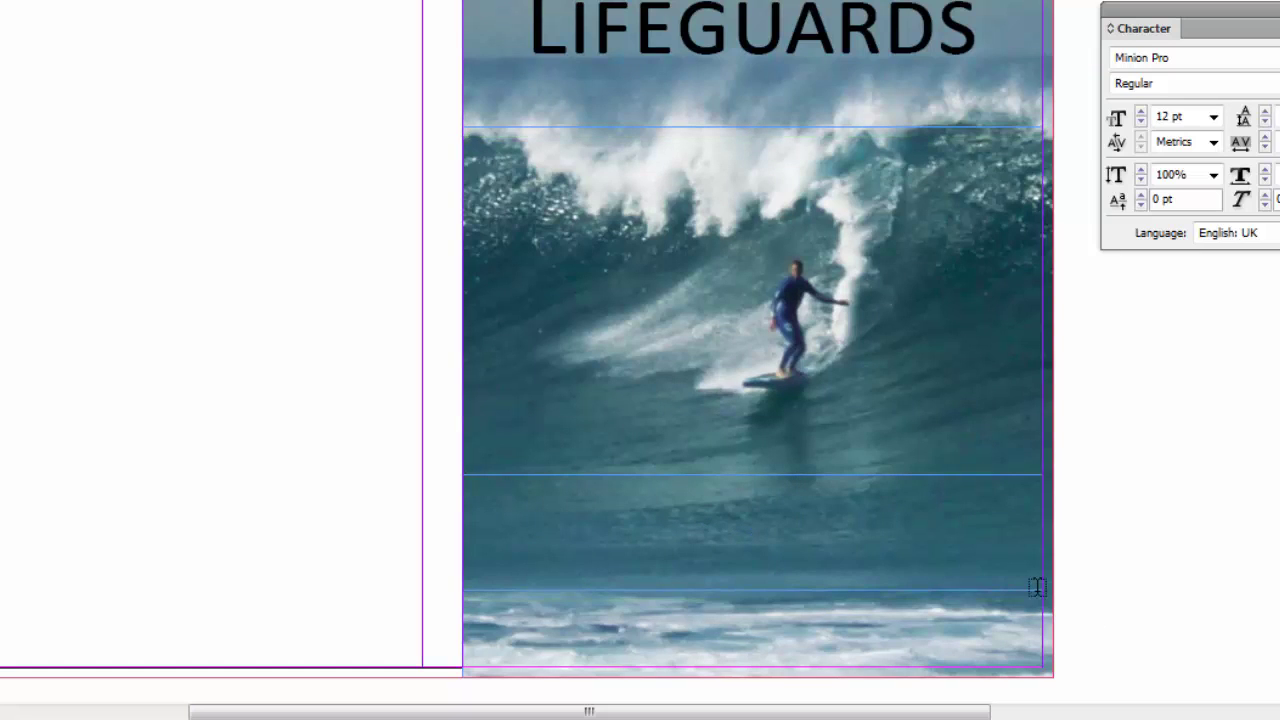
pyautogui.write('Euan Mitchel')
pyautogui.write('ll')
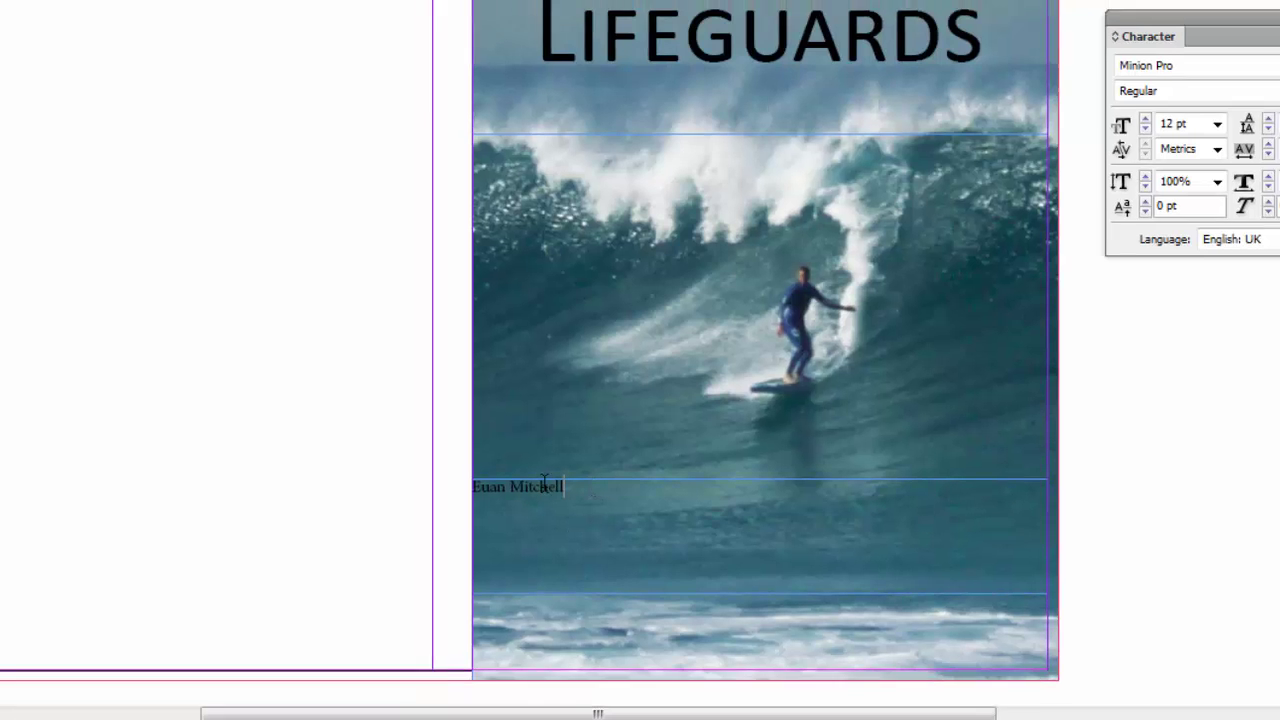
# - Set the author name to 60 pt Calibri, centred in its frame
pyautogui.hotkey('ctrl', 'a')
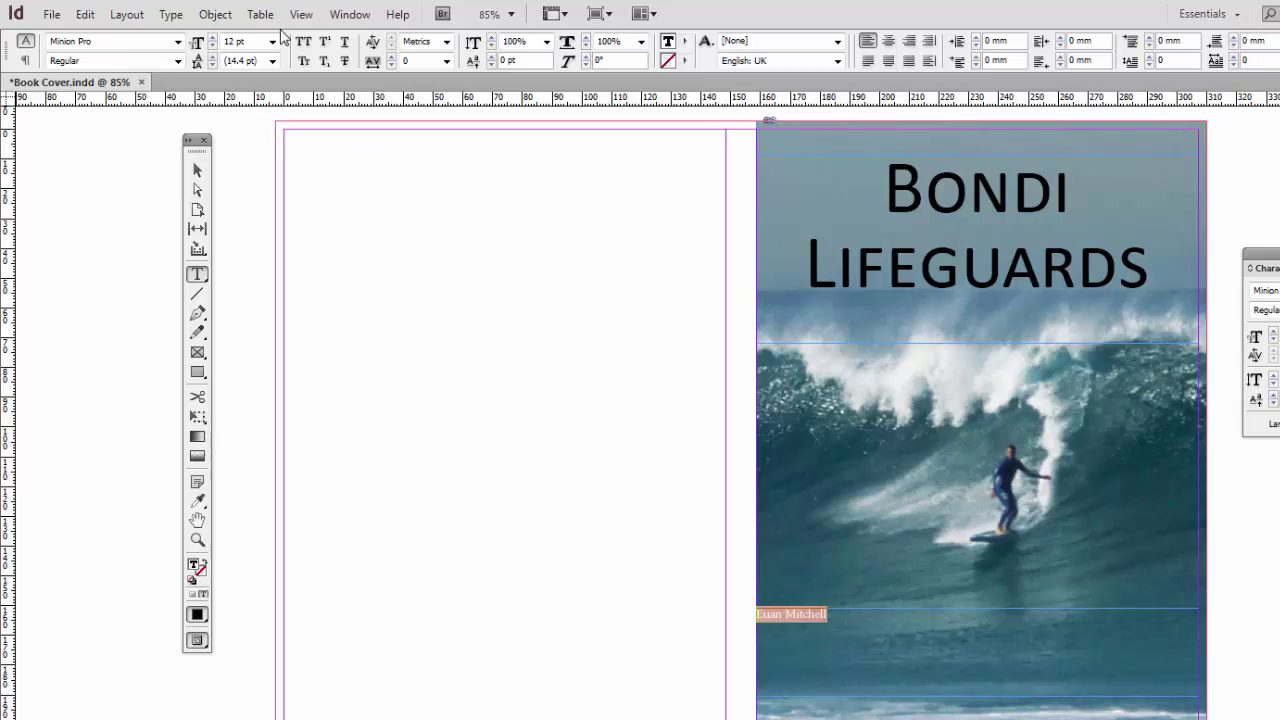
pyautogui.click(272, 42)
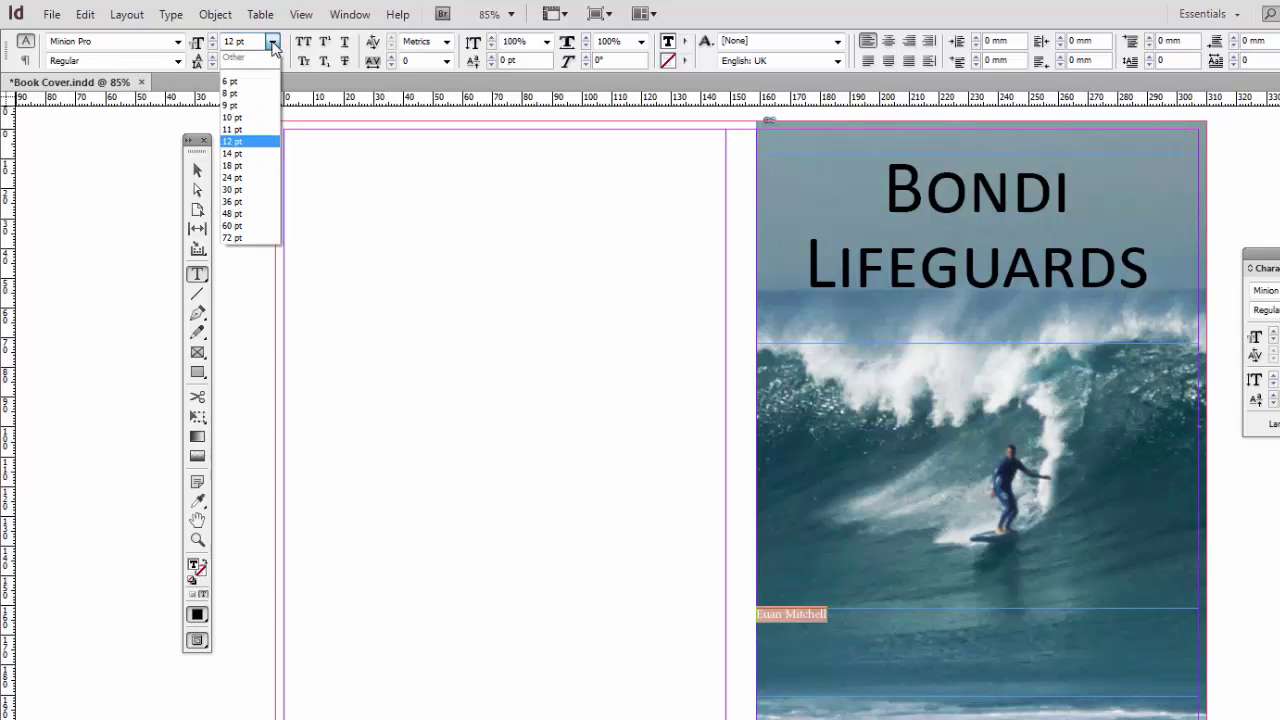
pyautogui.click(257, 227)
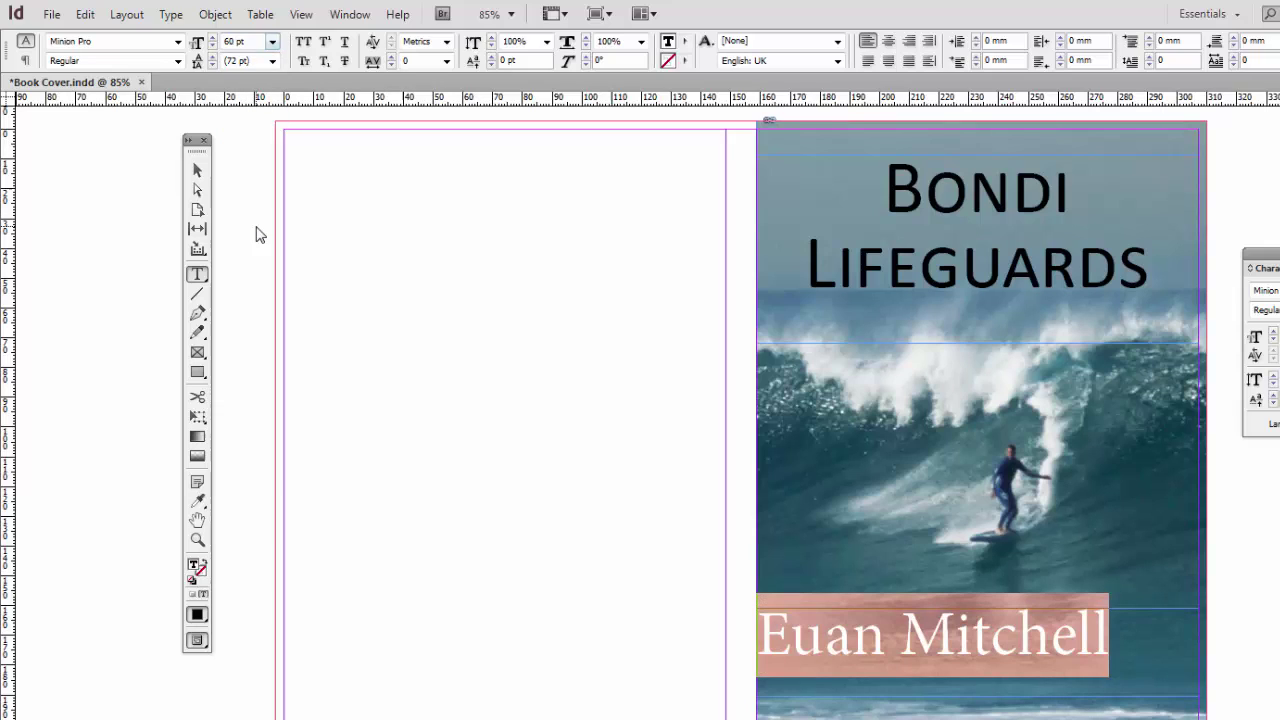
pyautogui.click(213, 47)
pyautogui.click(213, 37)
pyautogui.click(888, 41)
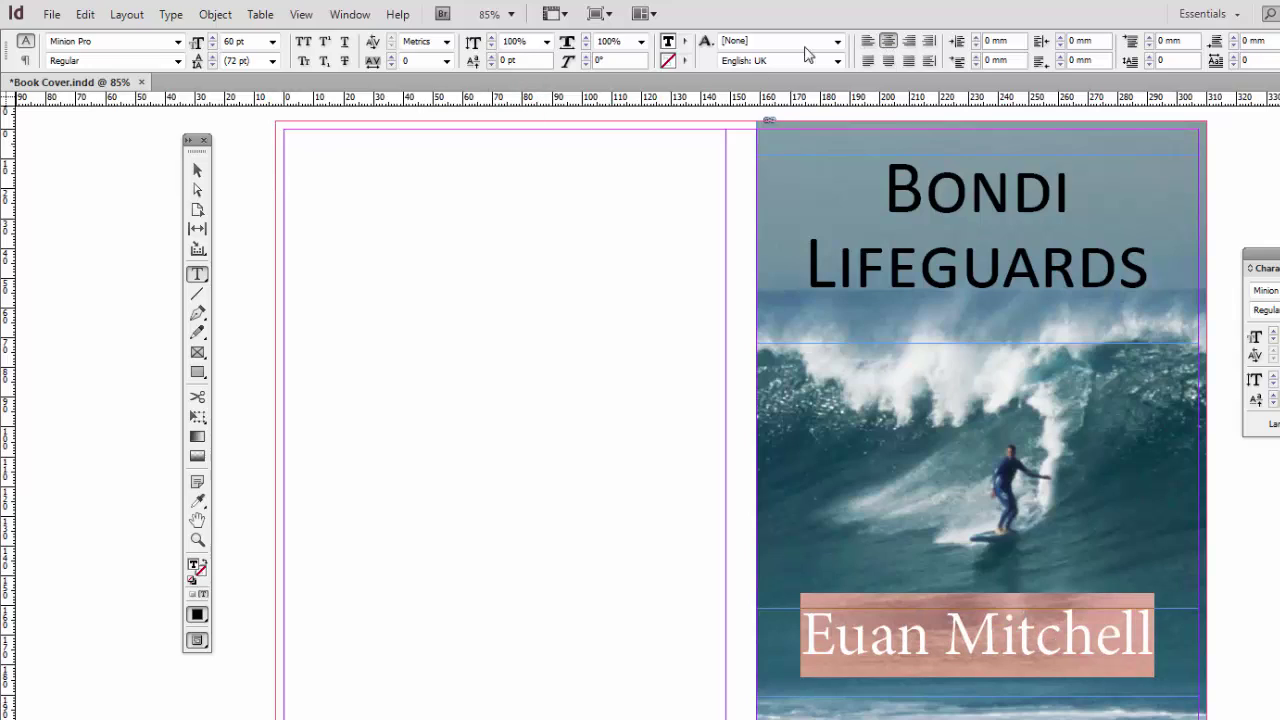
pyautogui.click(178, 45)
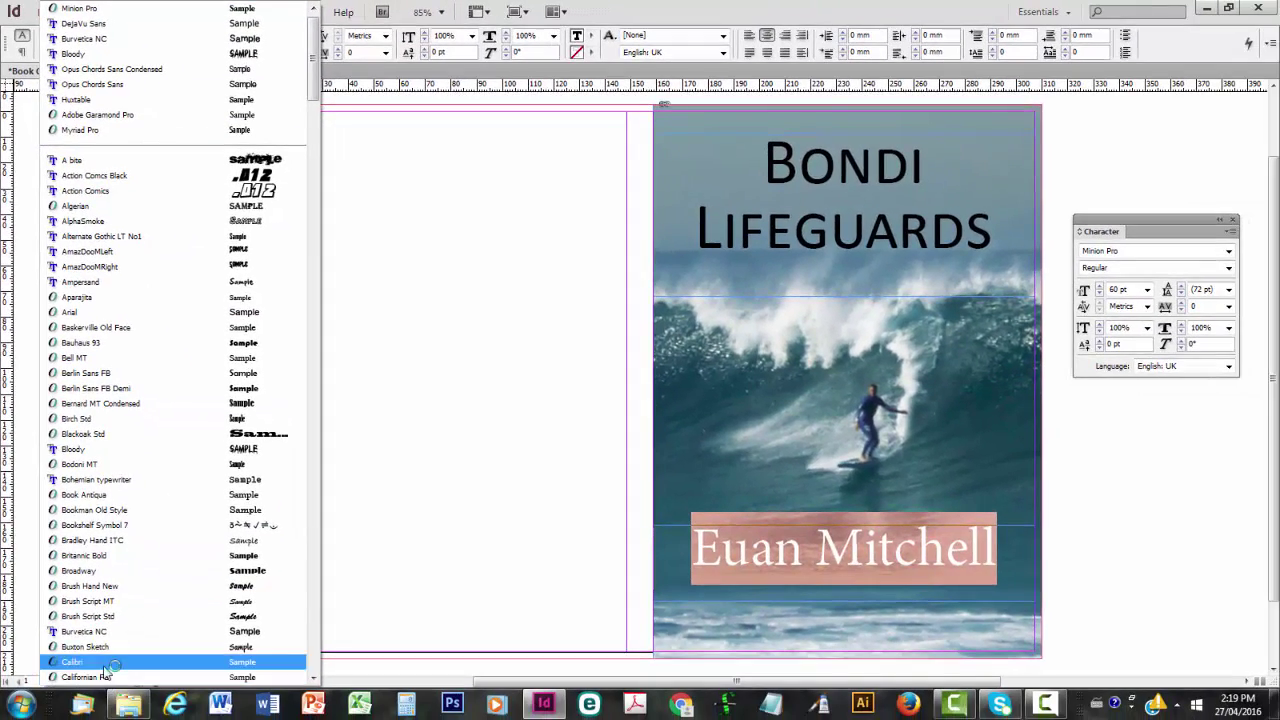
pyautogui.click(107, 668)
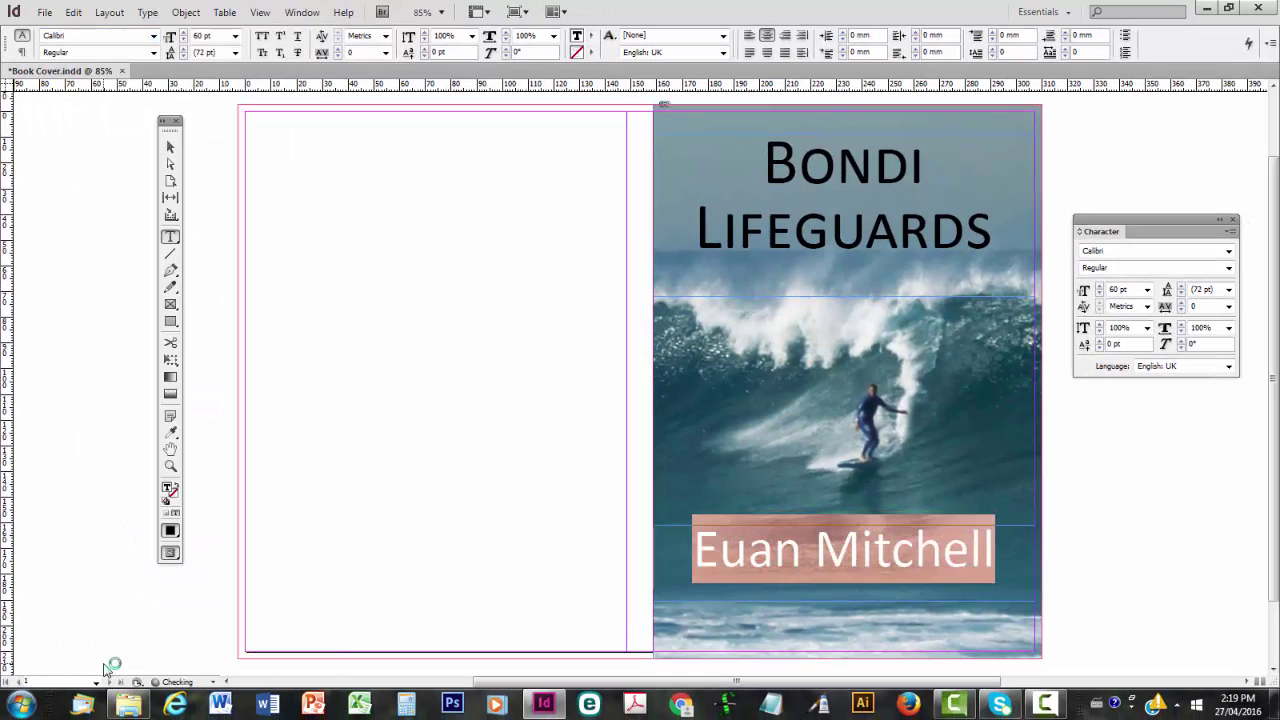
pyautogui.click(349, 450)
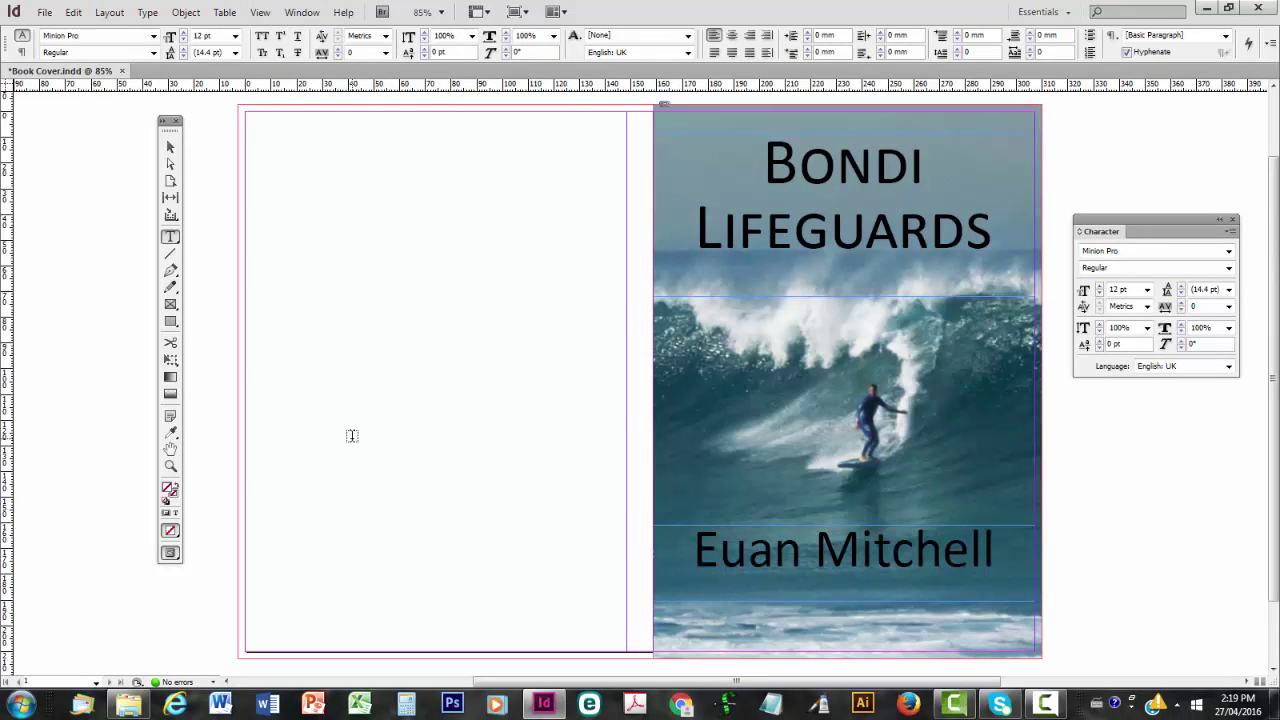
# - Nudge the author-name frame down five steps to Y 182.167 mm near the photo's bottom
pyautogui.click(171, 147)
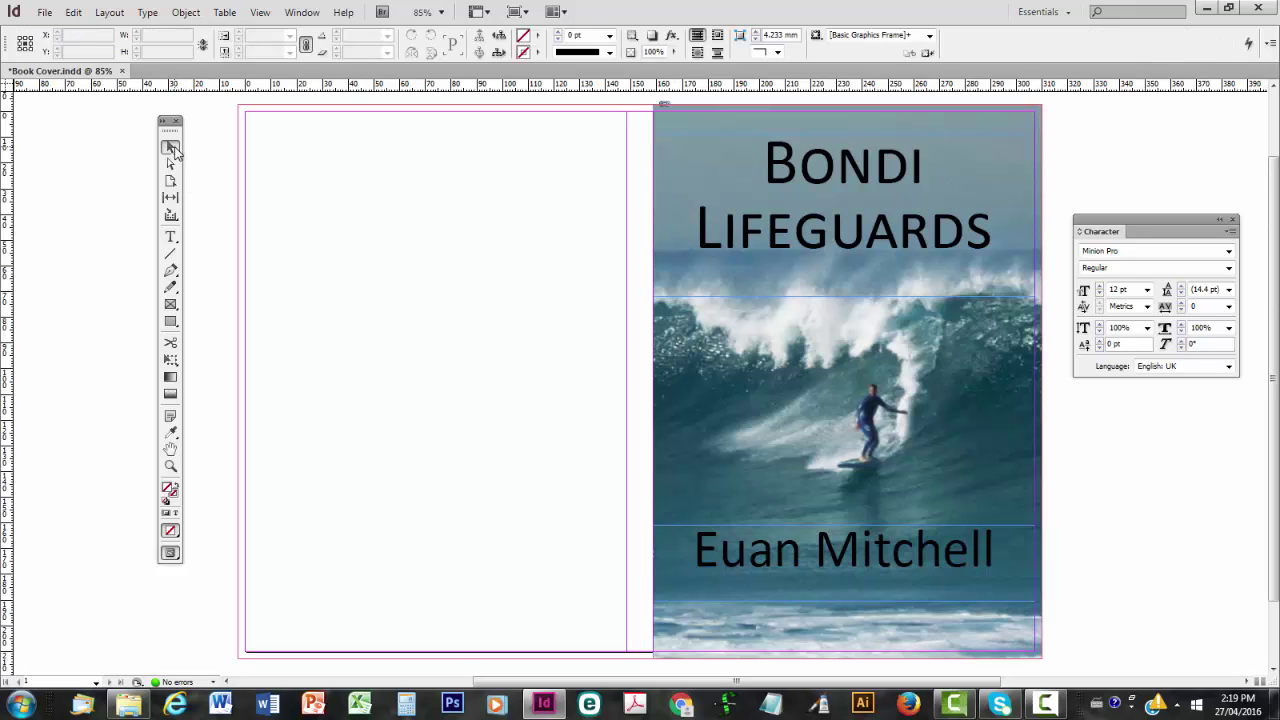
pyautogui.click(788, 558)
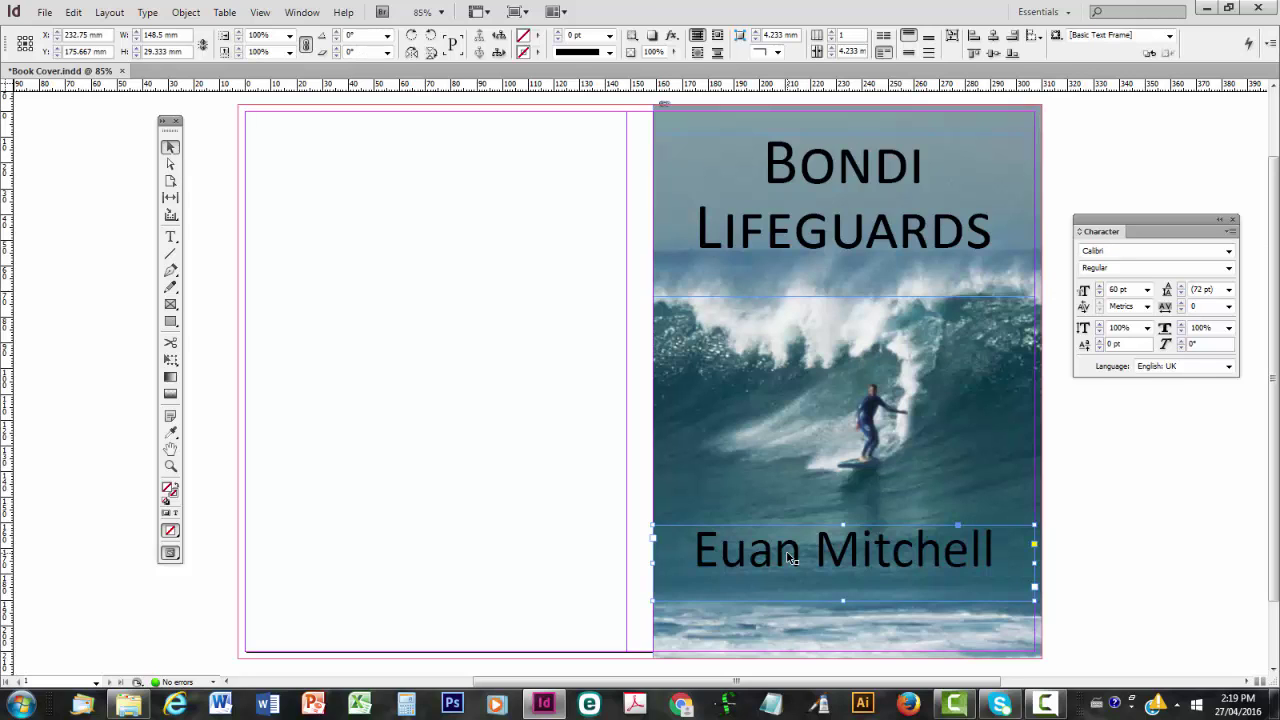
pyautogui.press('Down')
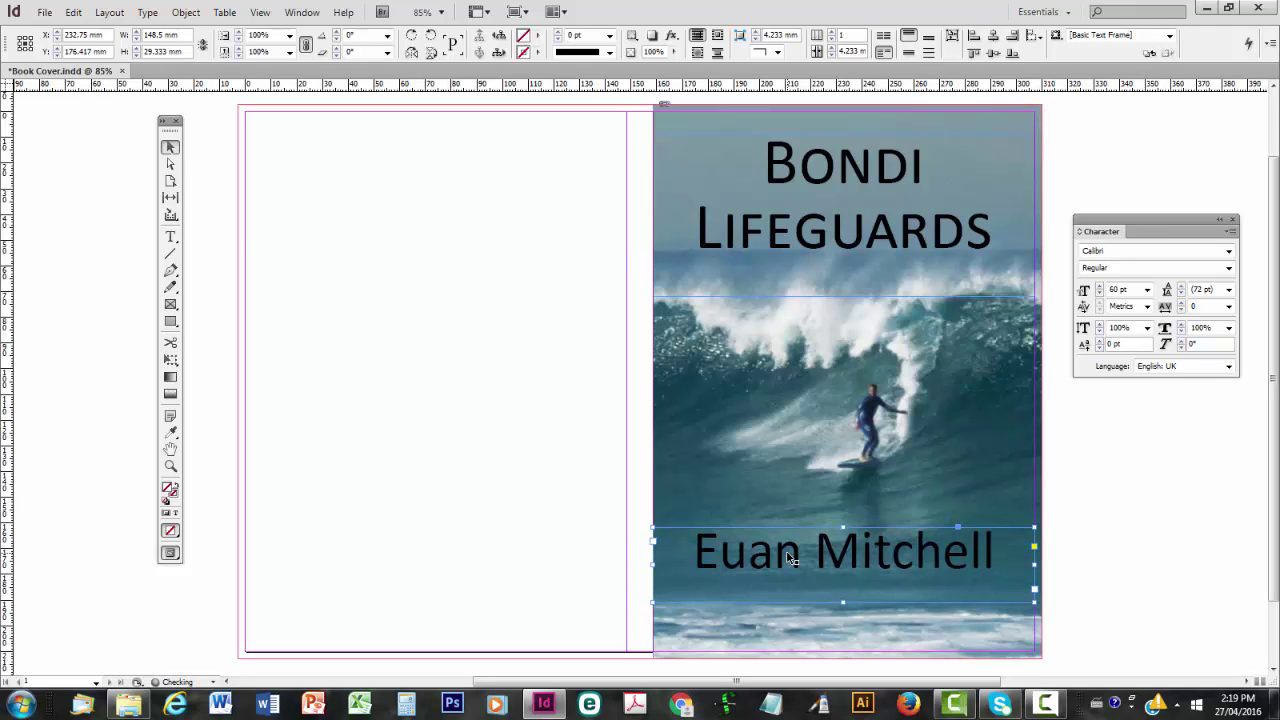
pyautogui.press('Down')
pyautogui.press('Down')
pyautogui.press('Down')
pyautogui.press('Down')
pyautogui.press('Down')
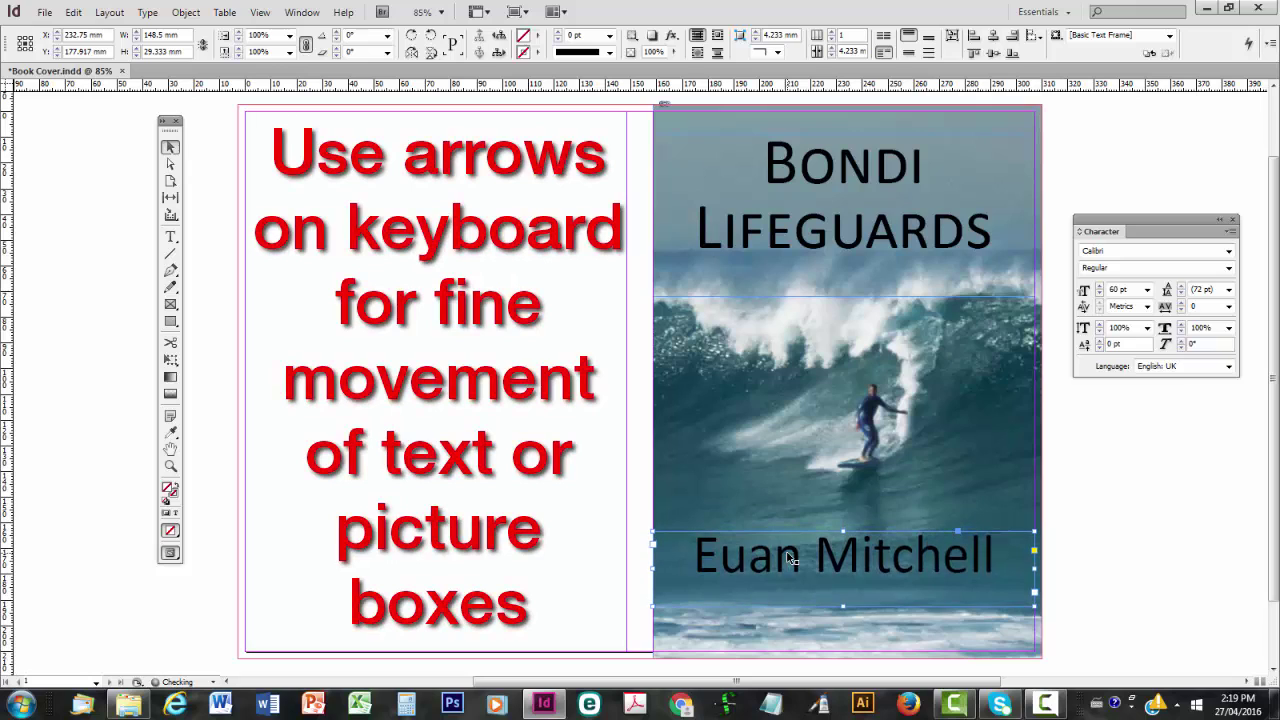
pyautogui.press('Down')
pyautogui.press('Down')
pyautogui.press('Down')
pyautogui.press('Down')
pyautogui.press('Down')
pyautogui.press('Down')
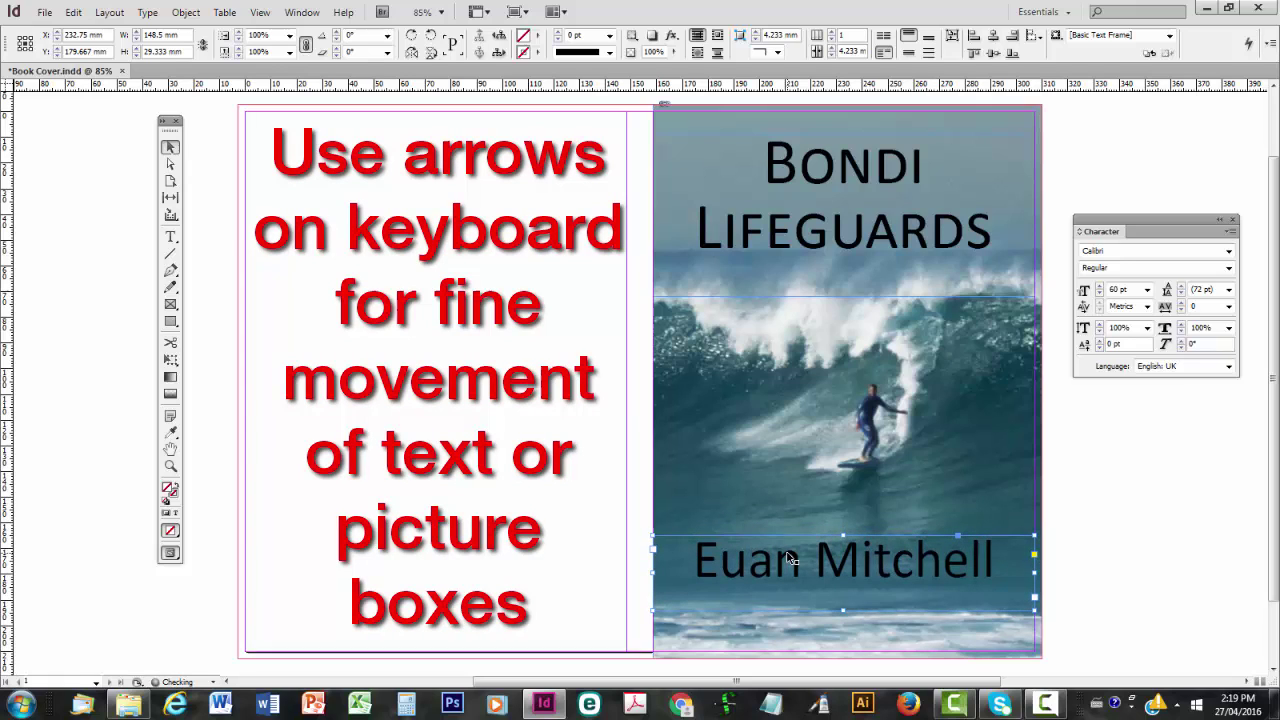
pyautogui.press('Down')
pyautogui.press('Down')
pyautogui.press('Down')
pyautogui.press('Down')
pyautogui.press('Down')
pyautogui.press('Down')
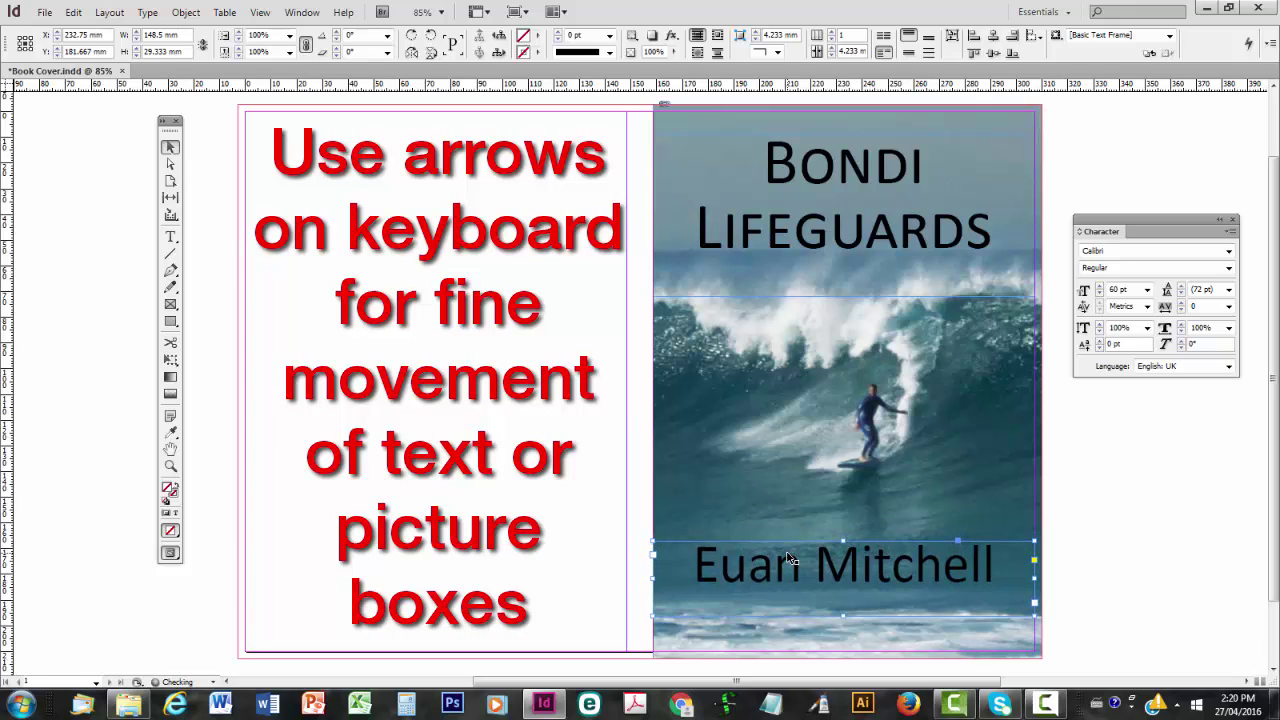
pyautogui.press('Down')
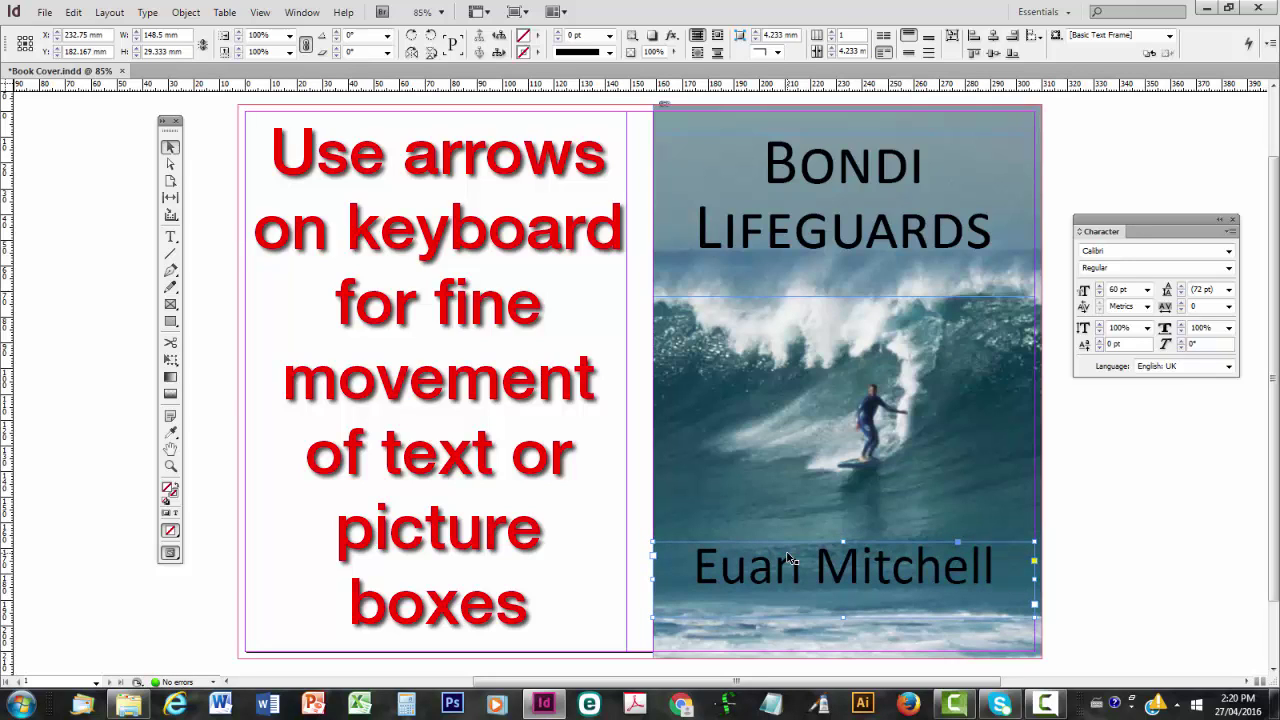
# - Select the 'Bondi Lifeguards' title and fill it bright yellow using the Colour Picker
pyautogui.click(171, 238)
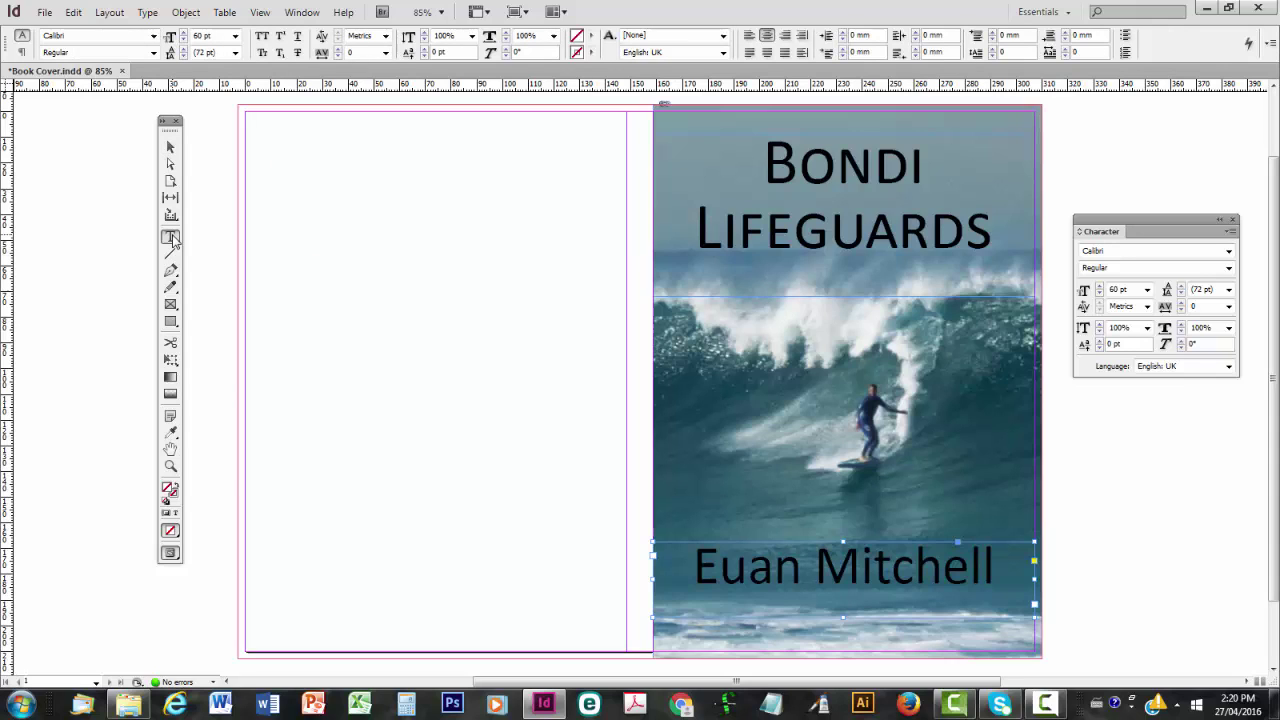
pyautogui.click(766, 168)
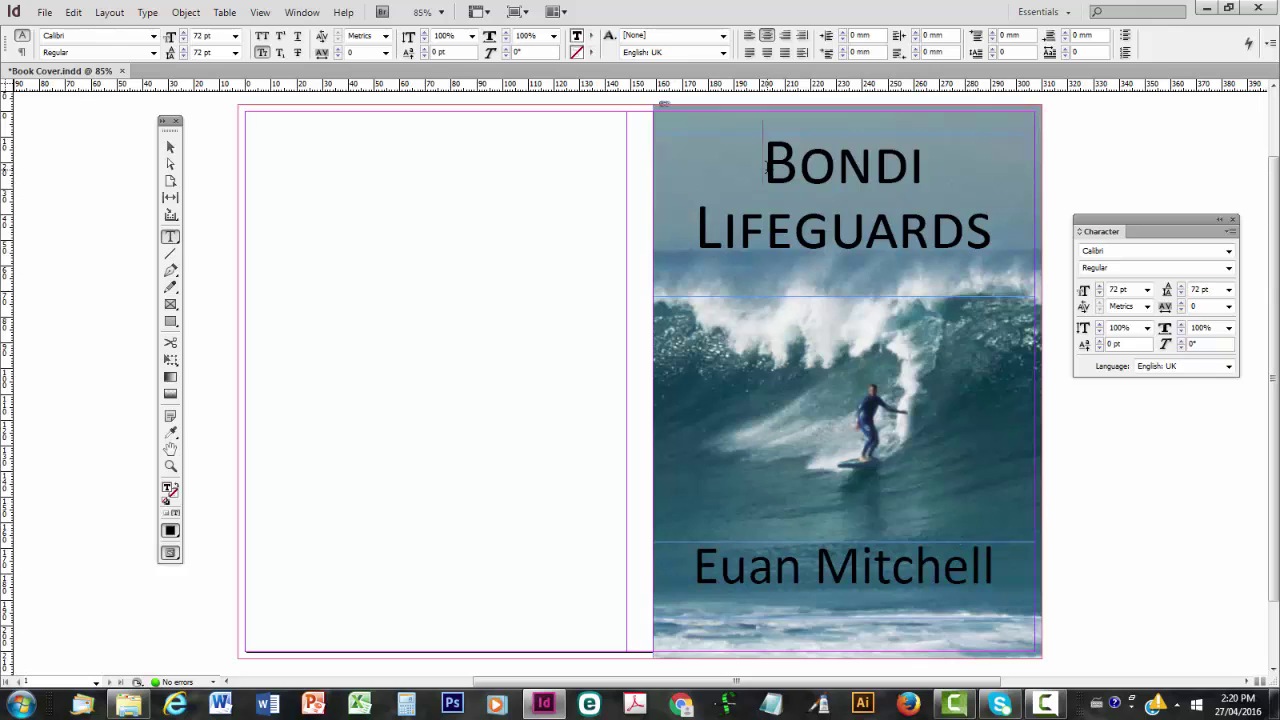
pyautogui.moveTo(766, 168); pyautogui.dragTo(993, 214)
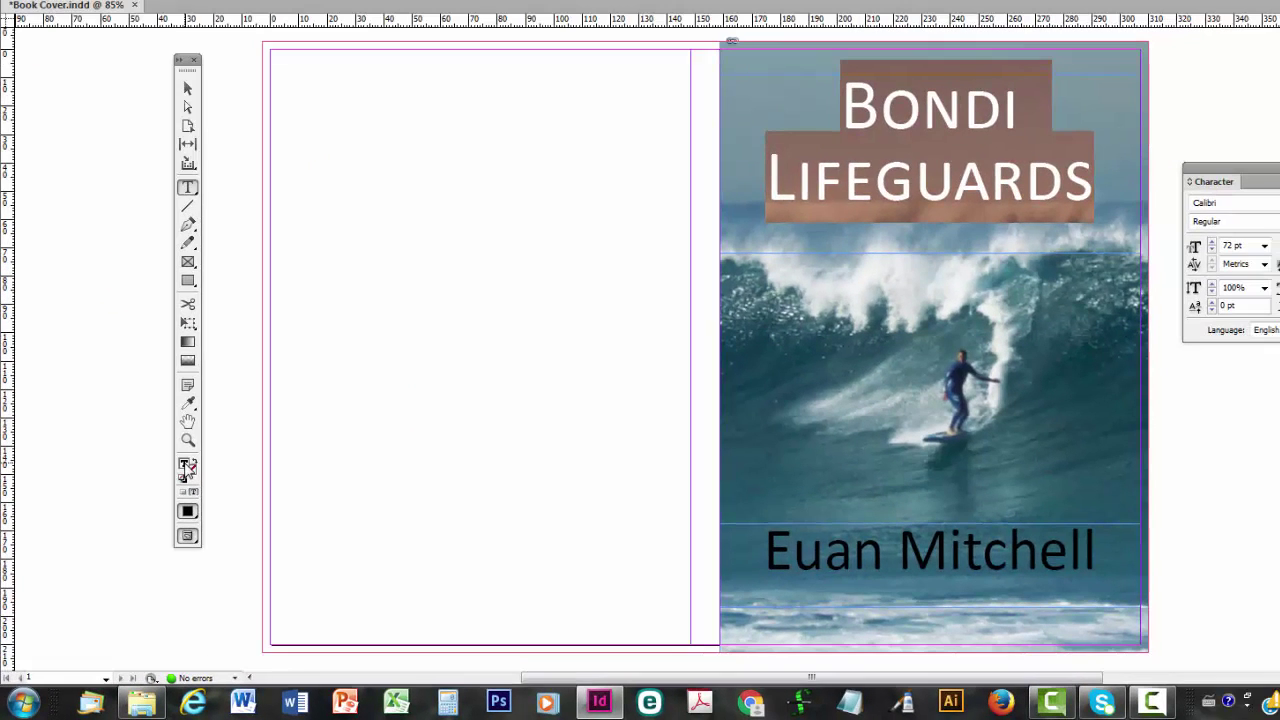
pyautogui.doubleClick(329, 270)
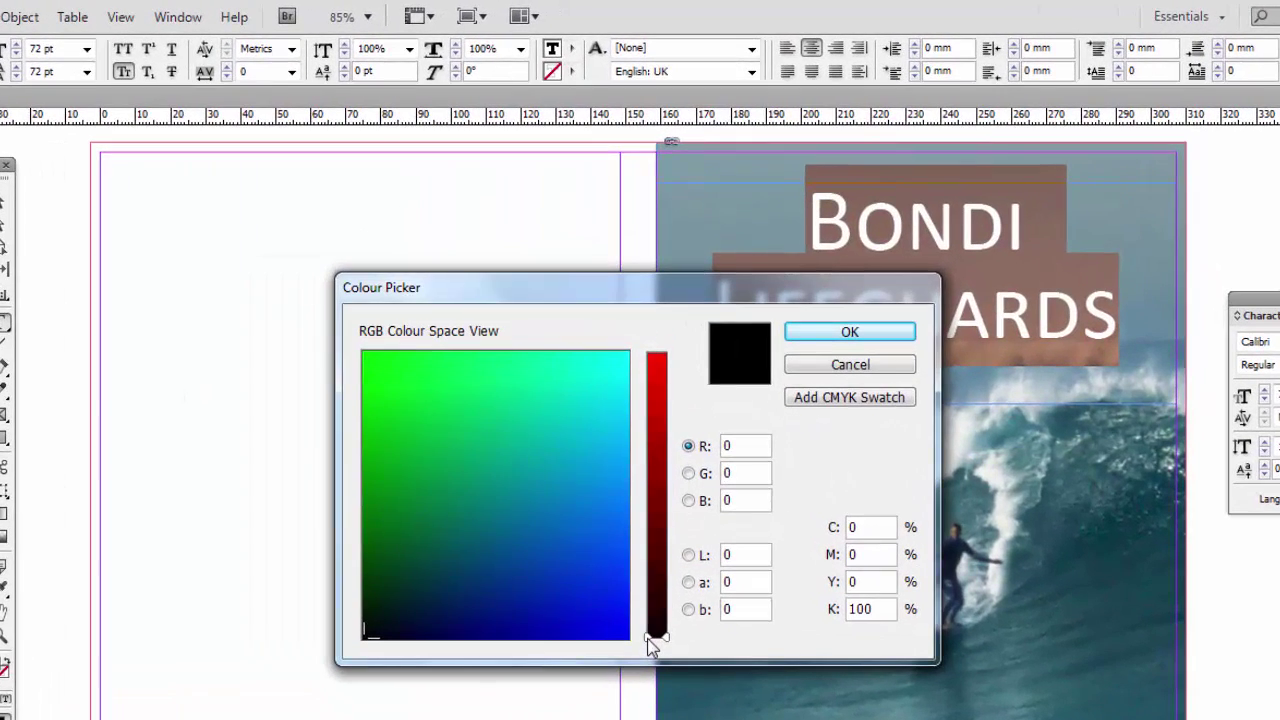
pyautogui.moveTo(650, 640); pyautogui.dragTo(270, 364)
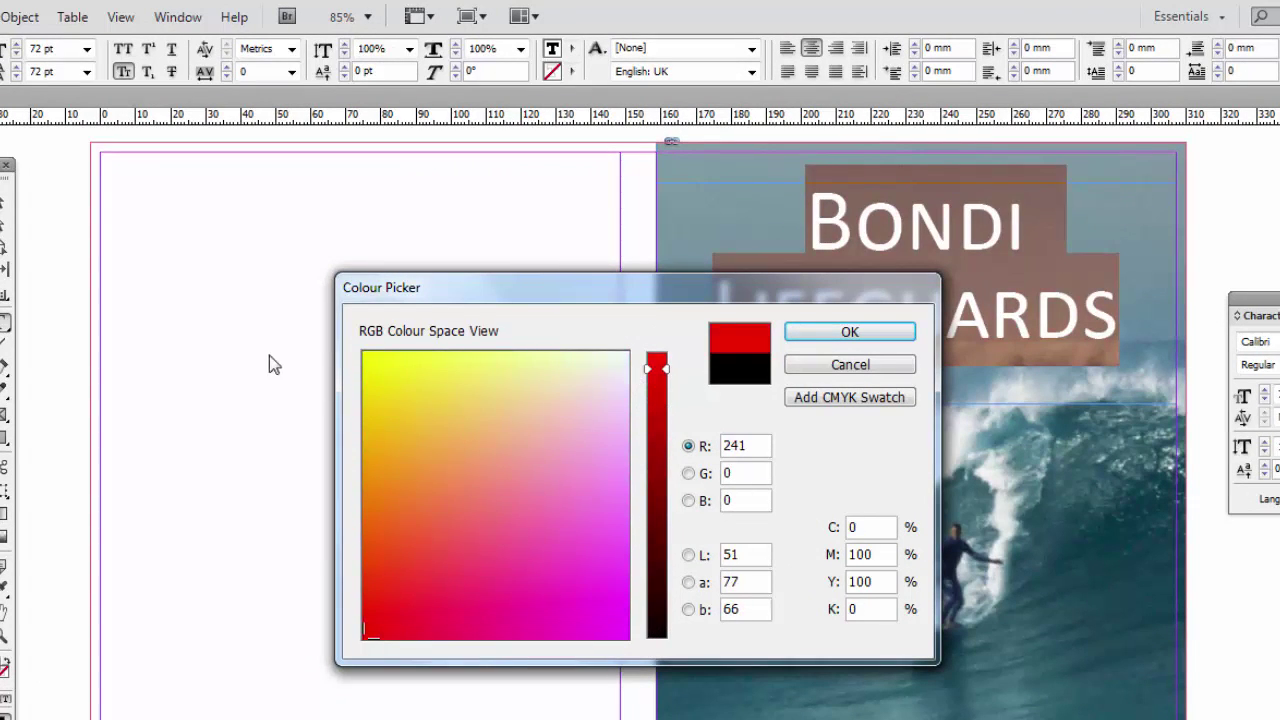
pyautogui.click(368, 355)
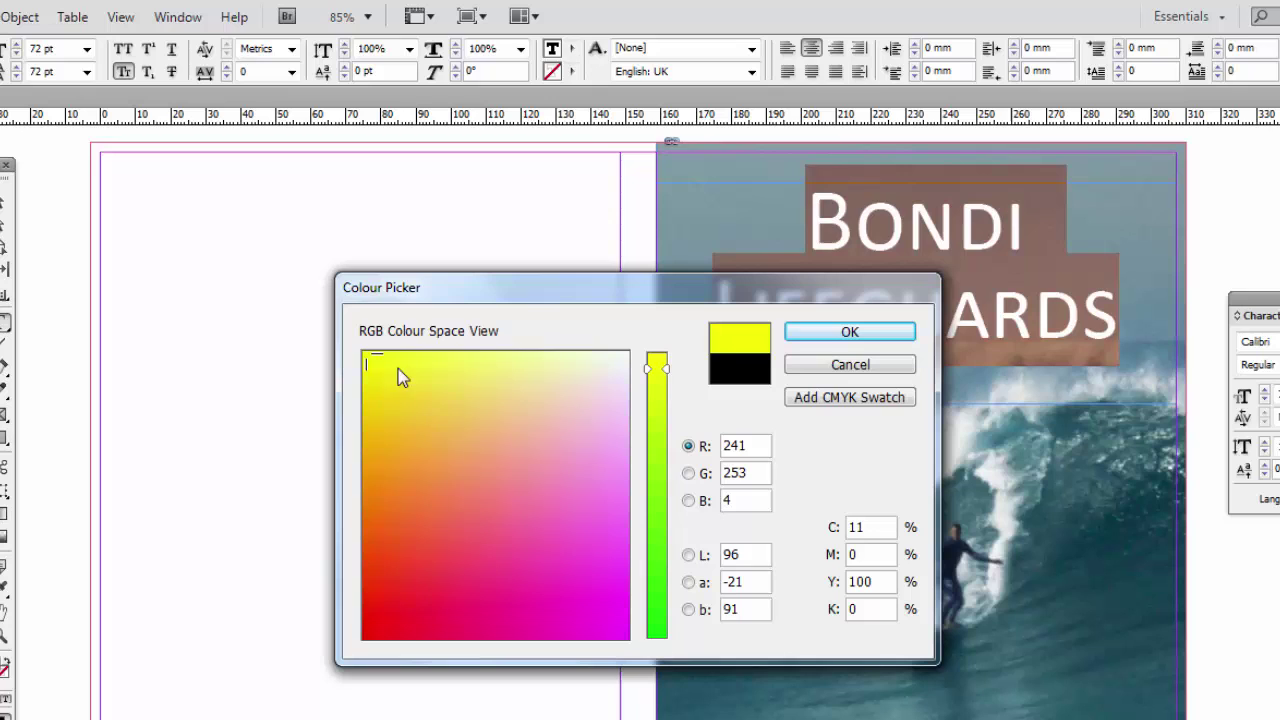
pyautogui.click(826, 332)
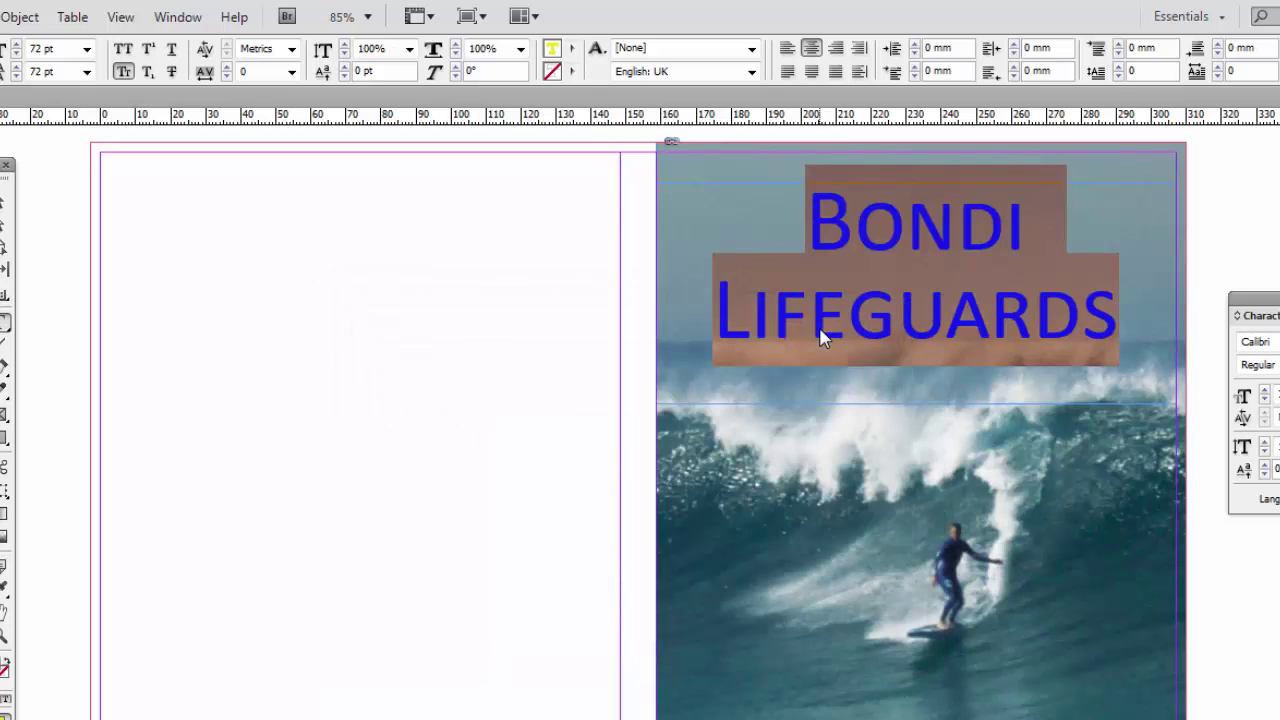
pyautogui.click(884, 286)
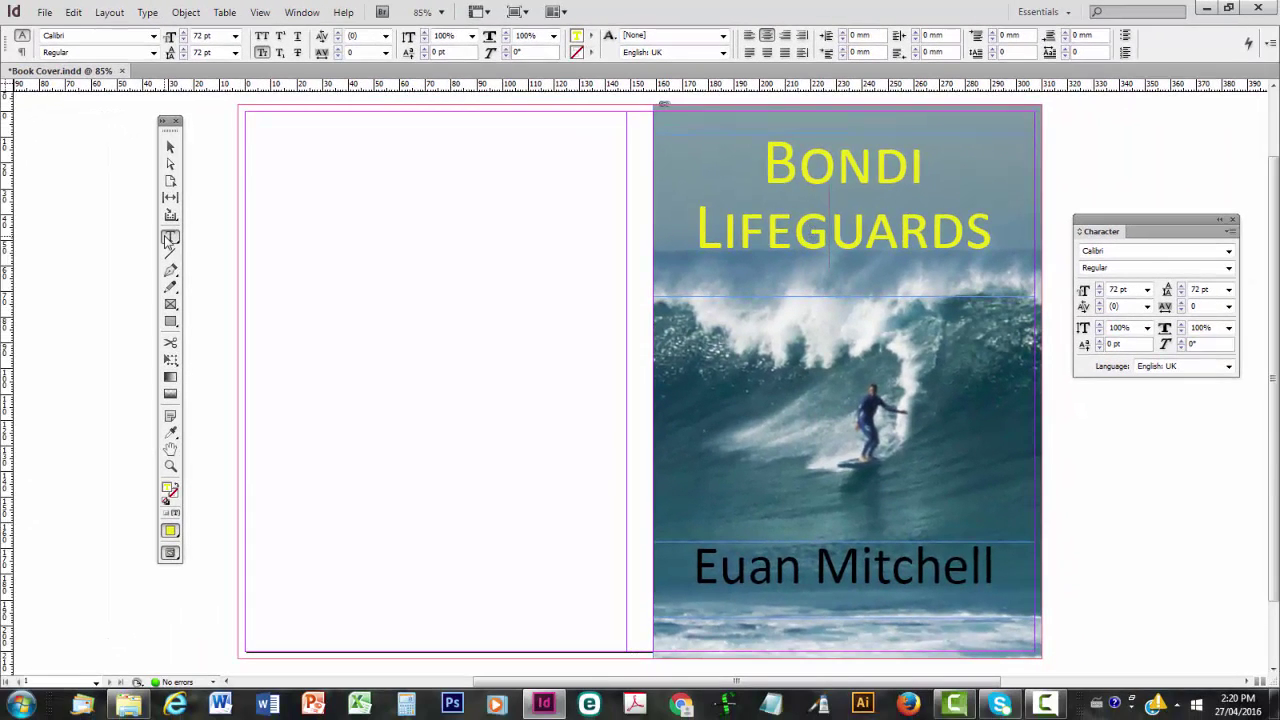
# - Fill the selected author name with the white [Paper] swatch from the Swatches panel
pyautogui.click(704, 600)
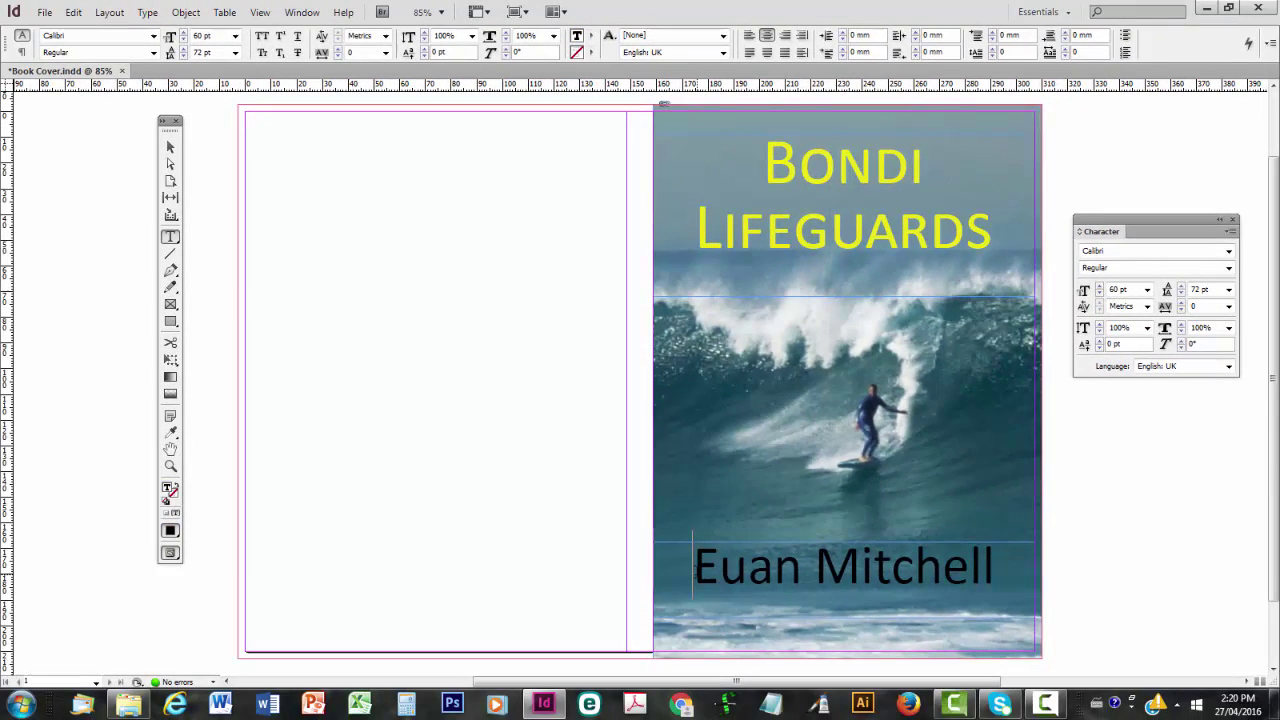
pyautogui.moveTo(693, 578); pyautogui.dragTo(1001, 584)
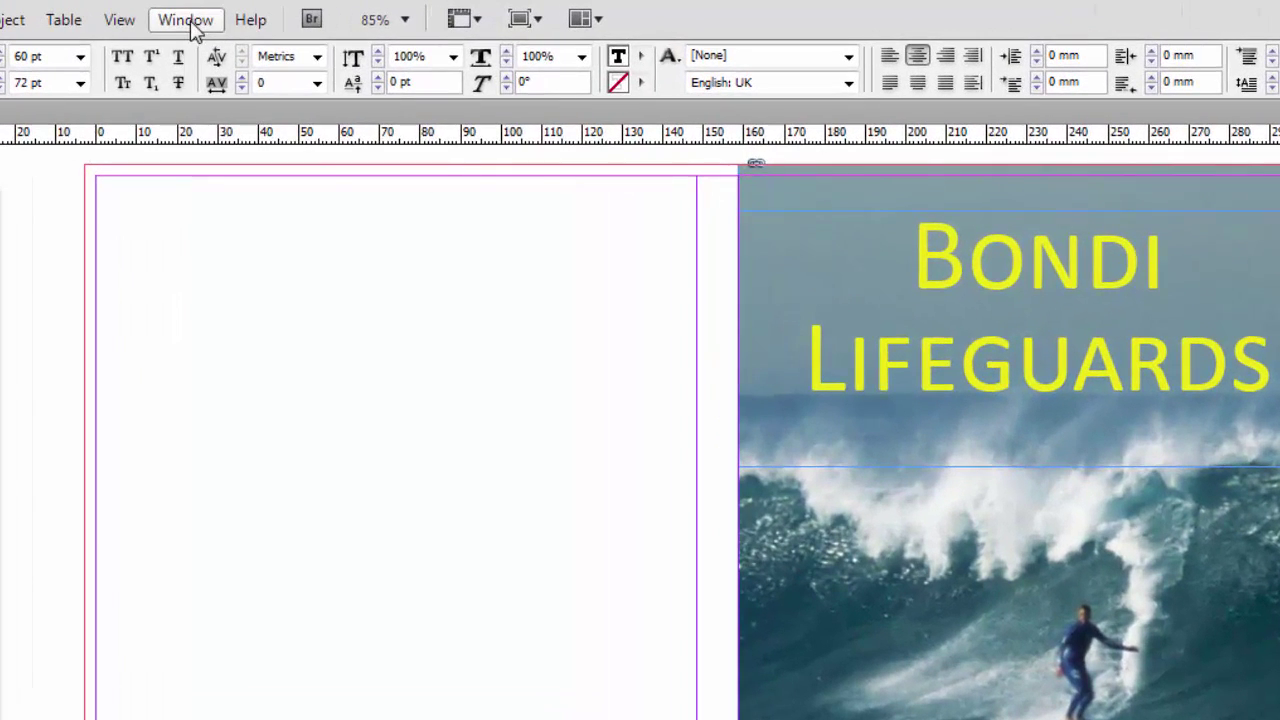
pyautogui.click(190, 24)
pyautogui.moveTo(215, 148)
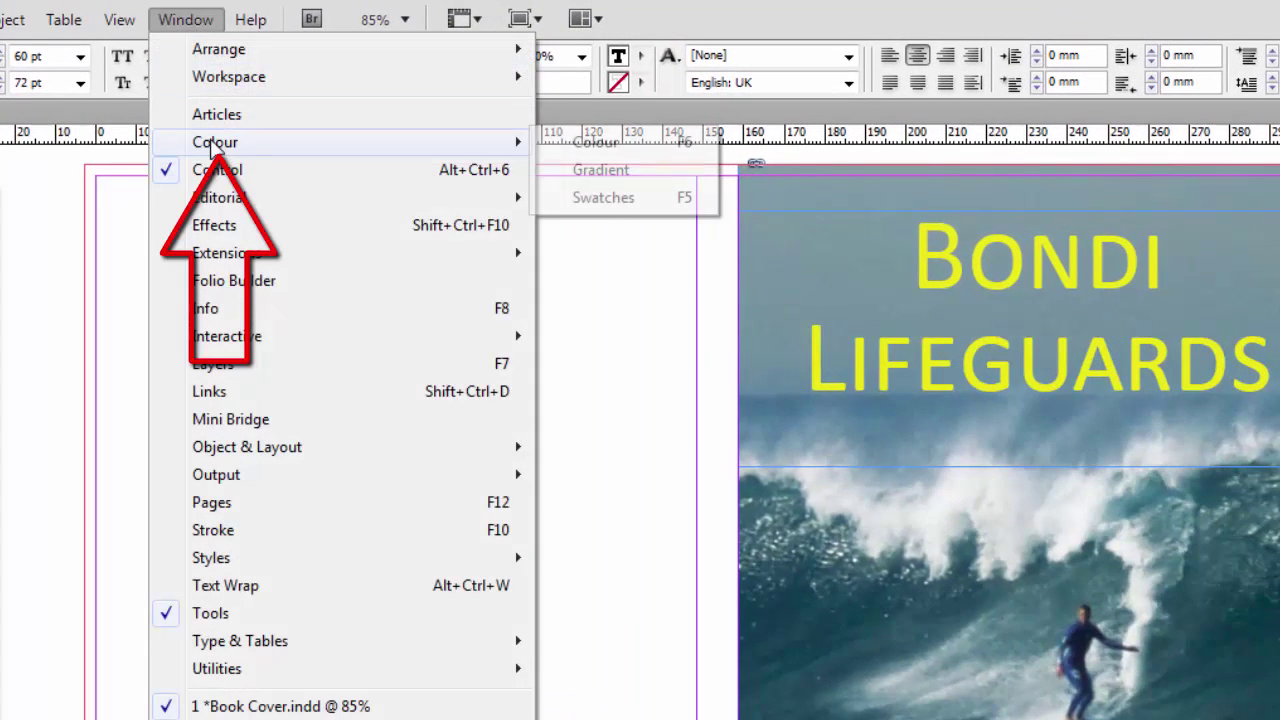
pyautogui.click(596, 200)
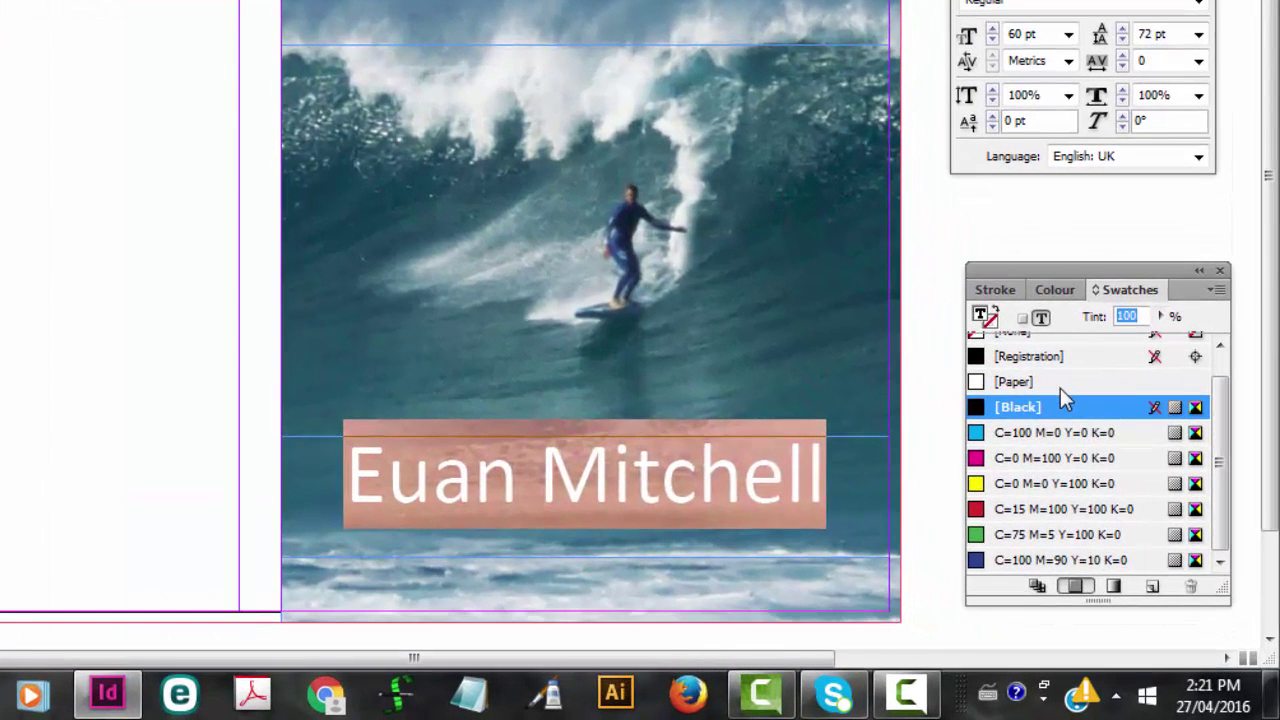
pyautogui.click(1060, 388)
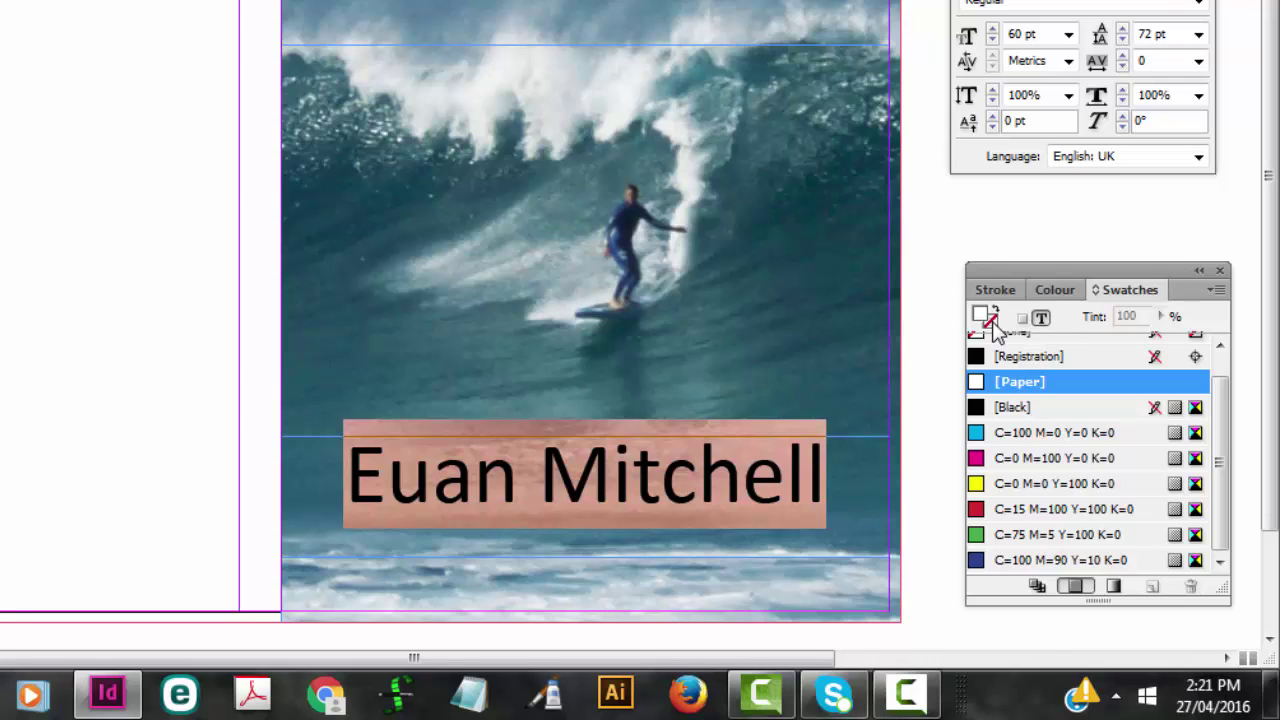
pyautogui.click(587, 481)
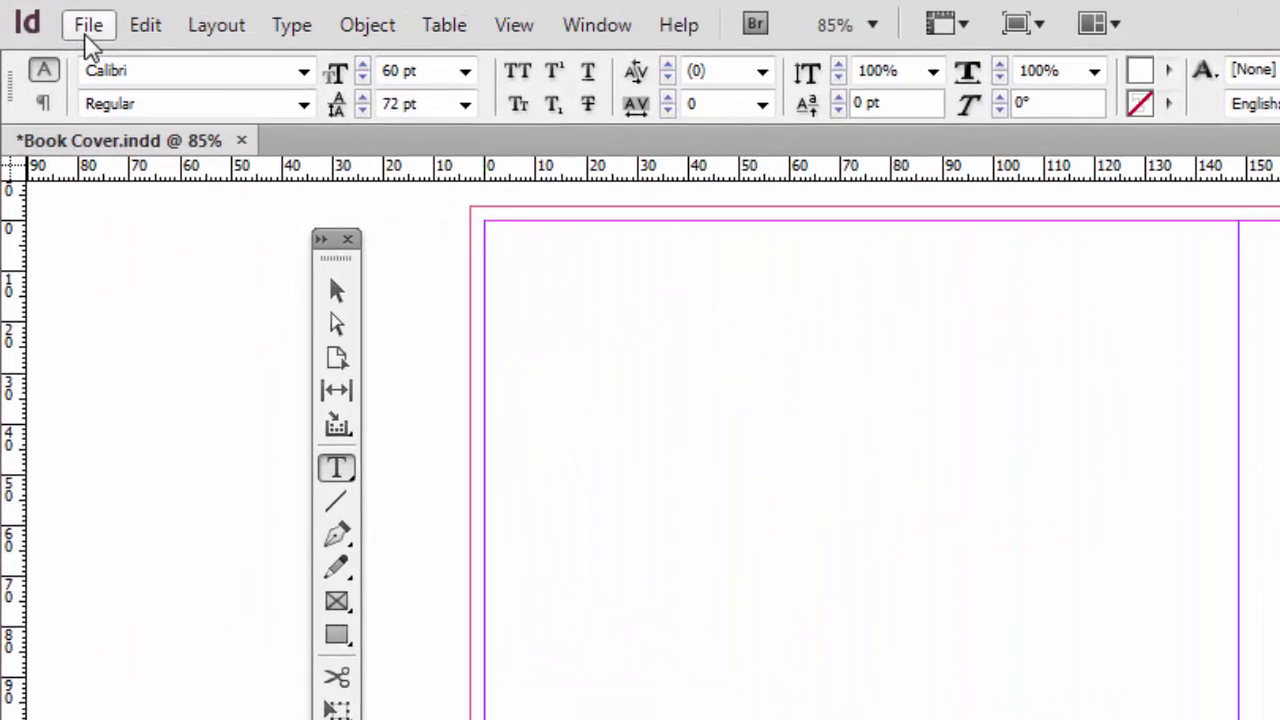
# - Save the Book Cover document via File > Save
pyautogui.click(87, 32)
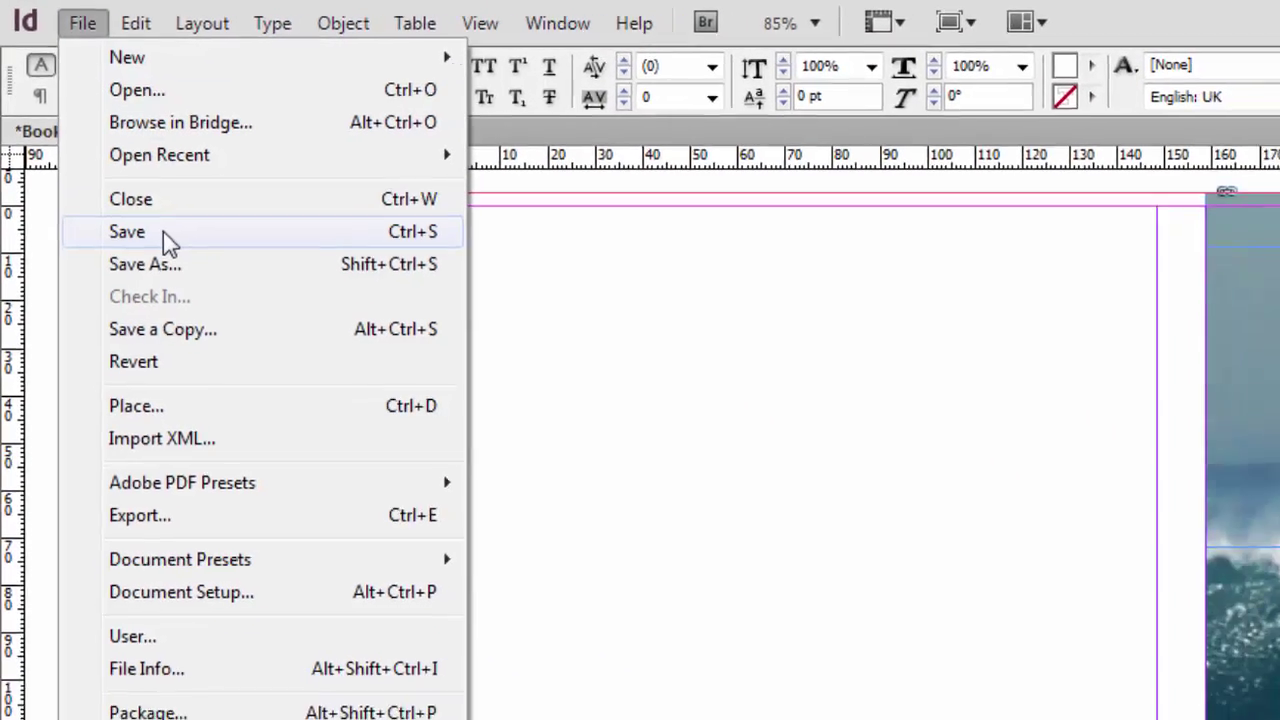
pyautogui.click(163, 231)
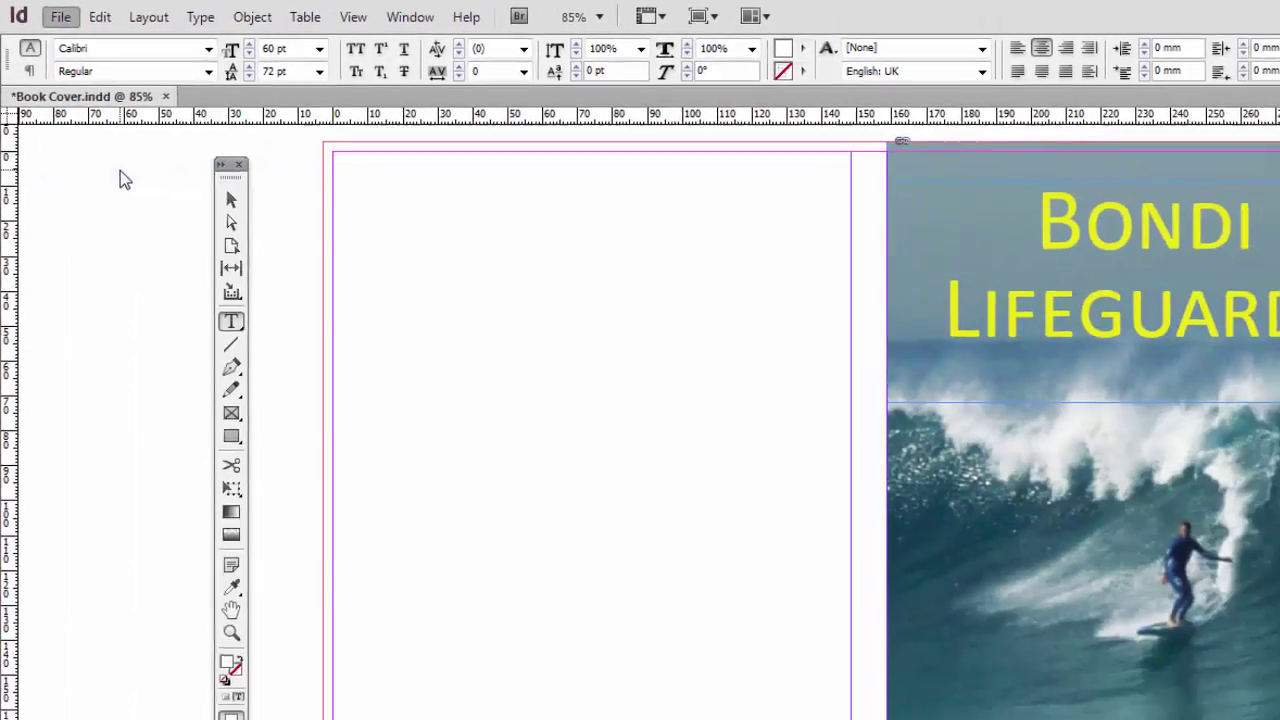